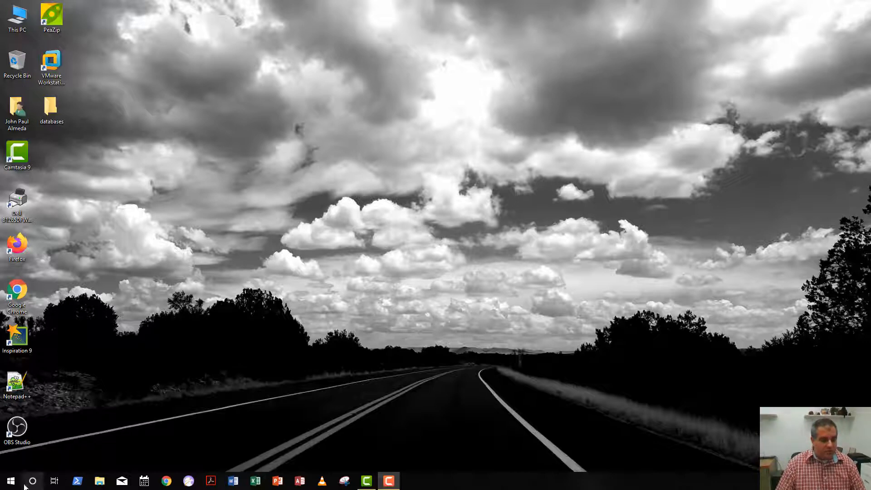
Launch Cisco Packet Tracer and maximize its window.
{"action": "left_click", "coordinate": [11, 481]}
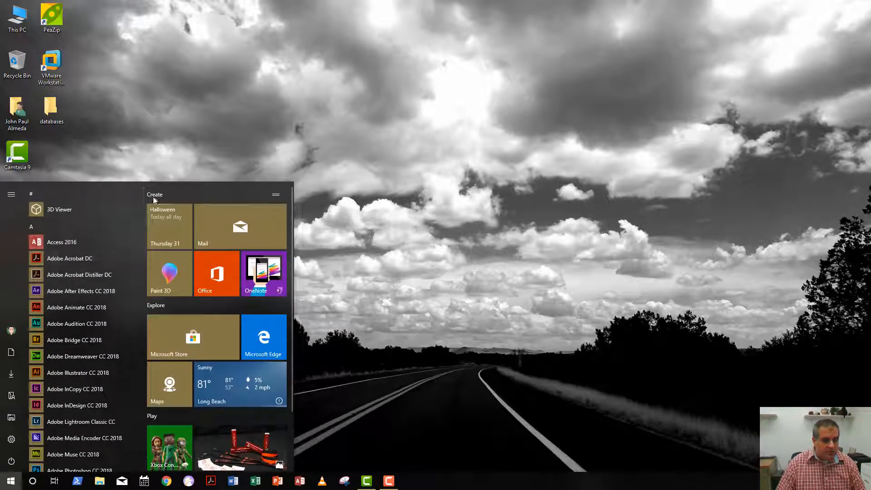
{"action": "left_click_drag", "start_coordinate": [142, 202], "coordinate": [144, 254]}
{"action": "left_click", "coordinate": [110, 329]}
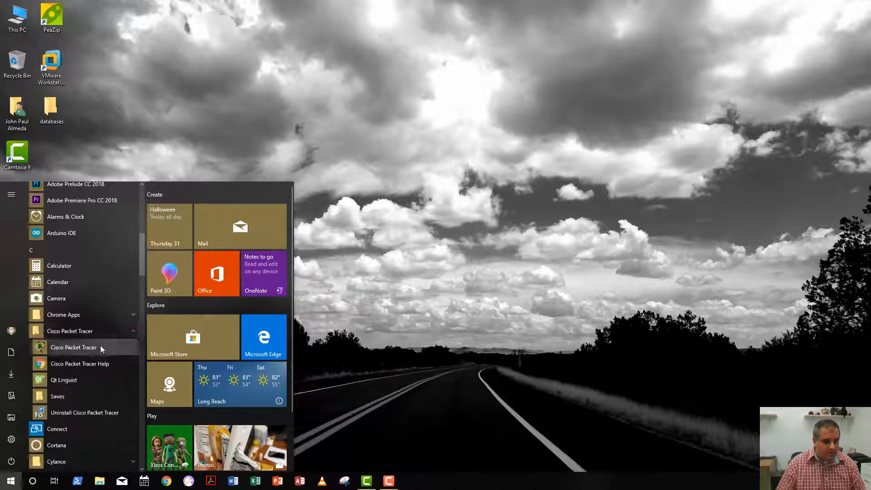
{"action": "left_click", "coordinate": [100, 346]}
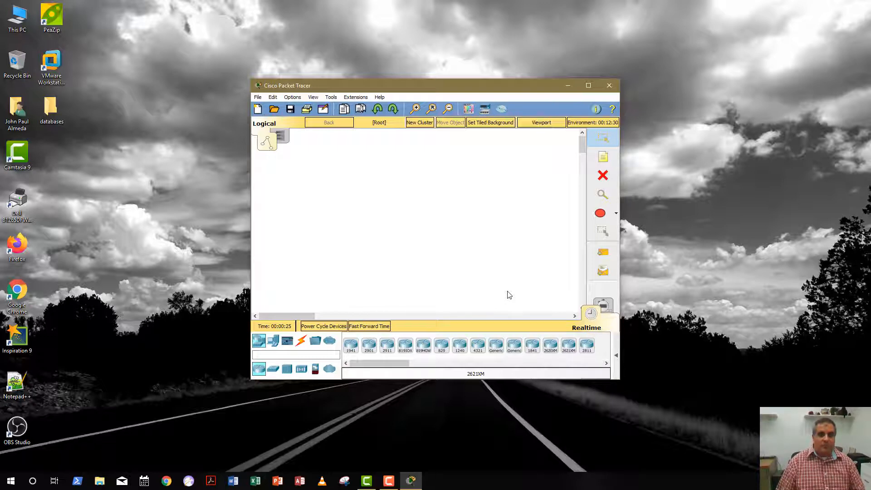
{"action": "left_click", "coordinate": [588, 85]}
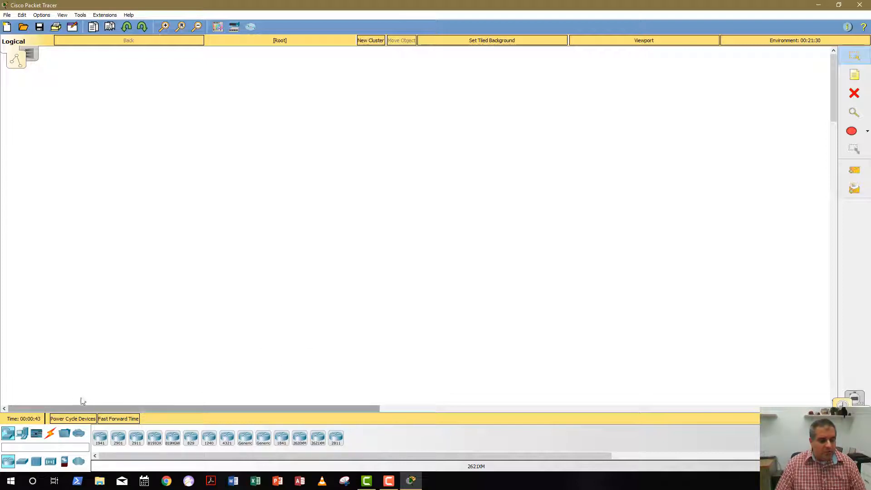
Place two generic PCs side by side in the lower part of the empty logical workspace to start the first network.
{"action": "left_click", "coordinate": [23, 435]}
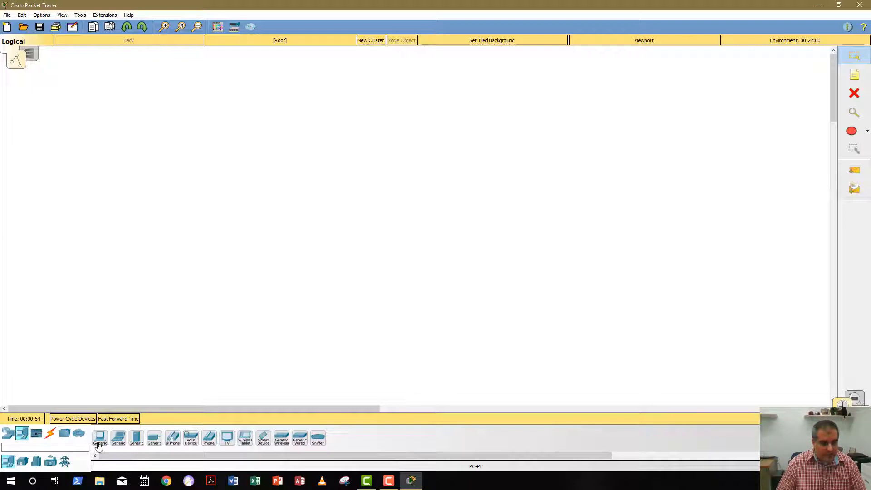
{"action": "left_click", "coordinate": [48, 435]}
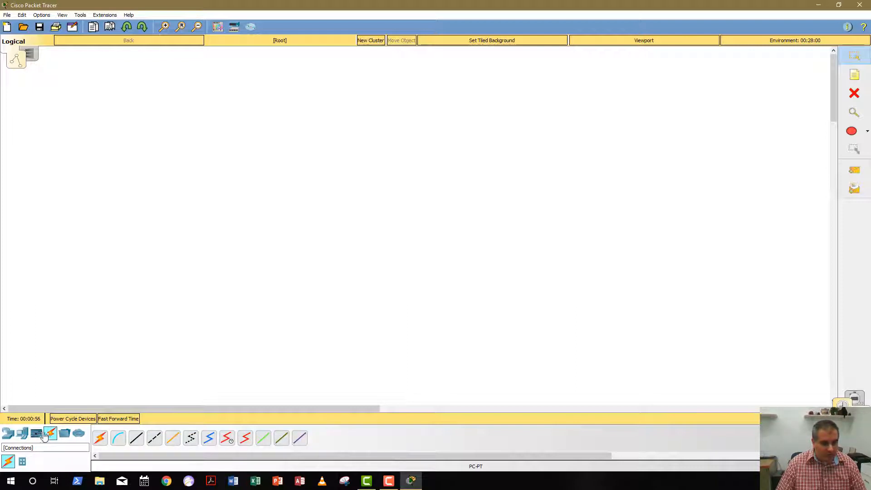
{"action": "left_click", "coordinate": [8, 434]}
{"action": "left_click", "coordinate": [21, 436]}
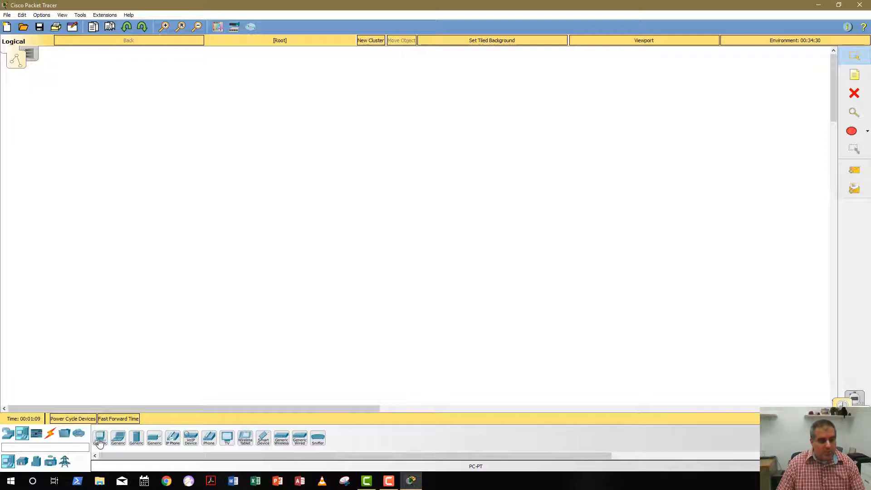
{"action": "left_click_drag", "start_coordinate": [100, 442], "coordinate": [144, 385]}
{"action": "left_click_drag", "start_coordinate": [199, 342], "coordinate": [199, 342]}
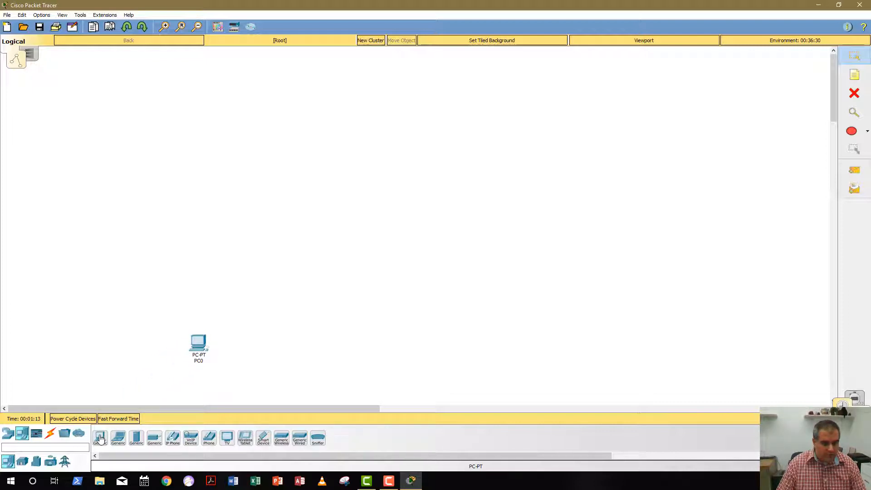
{"action": "left_click_drag", "start_coordinate": [101, 438], "coordinate": [252, 344]}
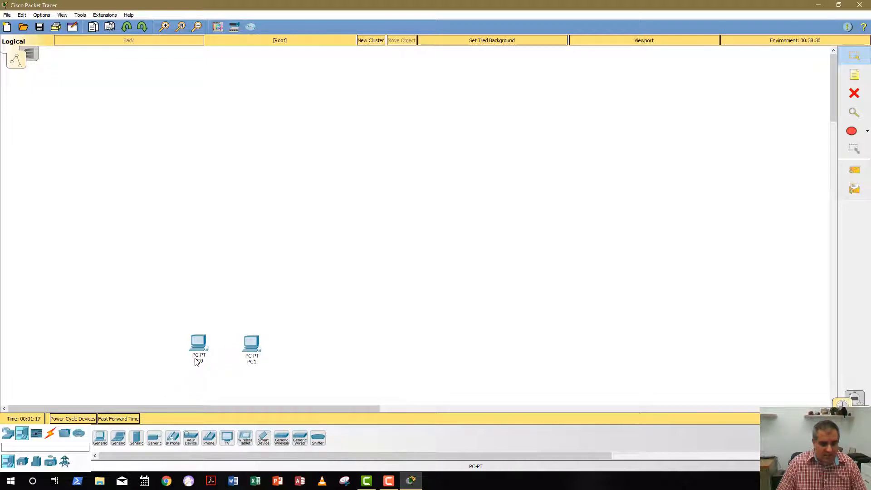
Place a second pair of generic PCs level with the first pair, well apart from it, for the other network.
{"action": "left_click", "coordinate": [101, 439]}
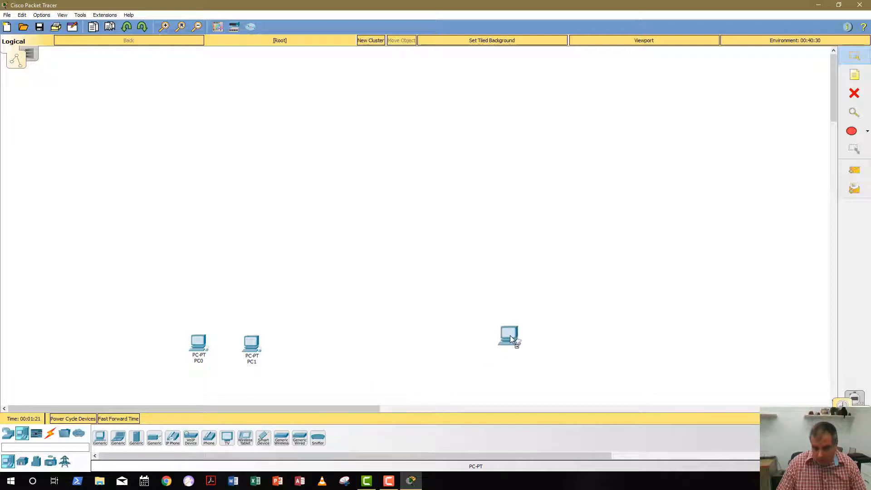
{"action": "left_click", "coordinate": [508, 342]}
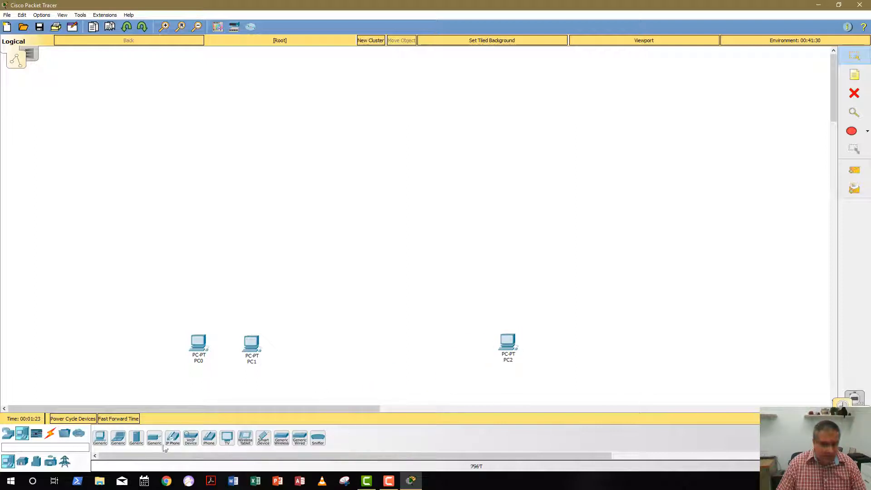
{"action": "left_click", "coordinate": [100, 439]}
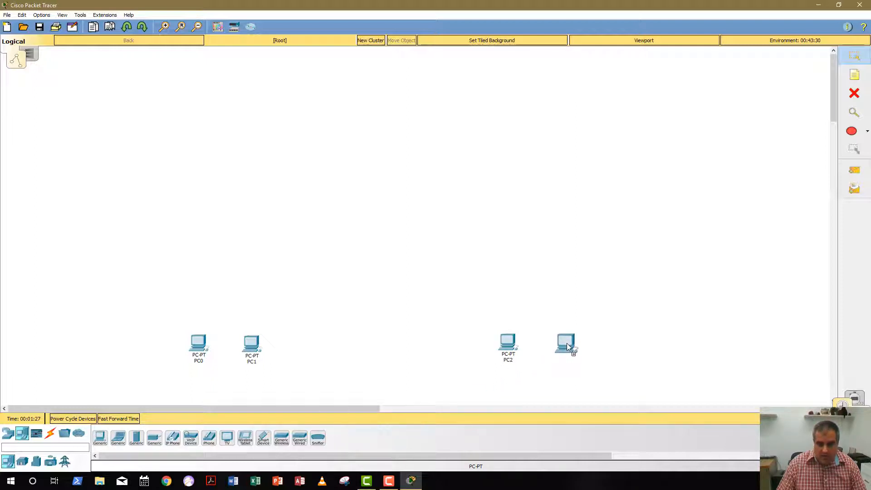
{"action": "left_click", "coordinate": [567, 344]}
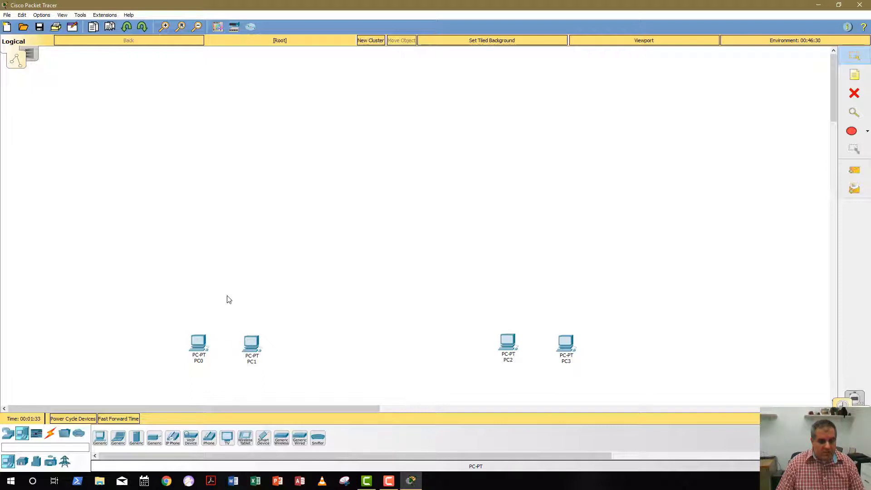
Place two 2960 switches in the workspace, one centred above each pair of PCs.
{"action": "left_click", "coordinate": [7, 433]}
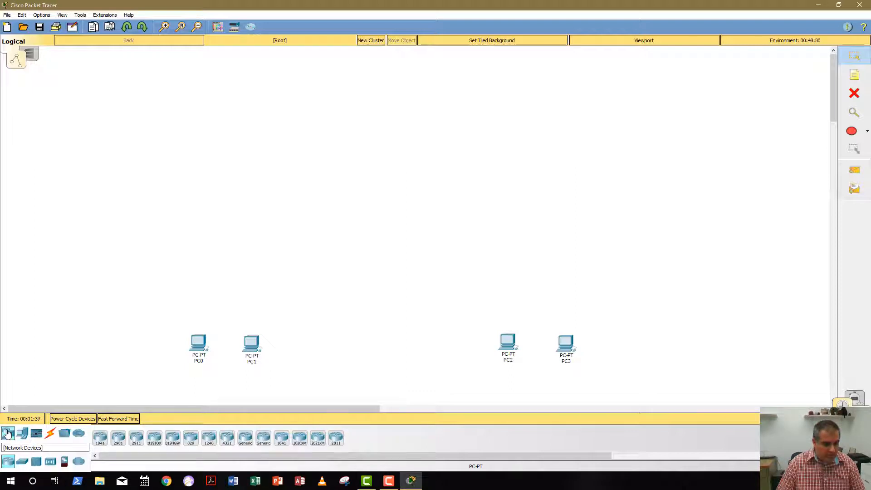
{"action": "left_click", "coordinate": [23, 462]}
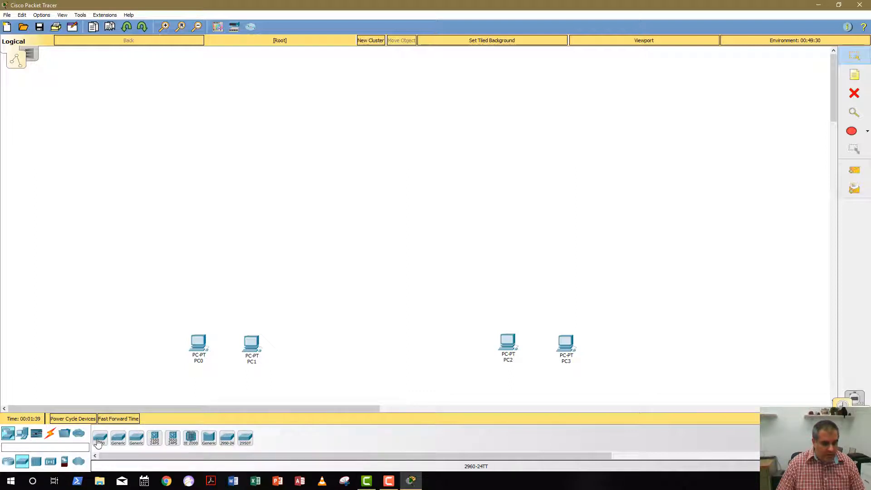
{"action": "left_click_drag", "start_coordinate": [97, 441], "coordinate": [119, 351]}
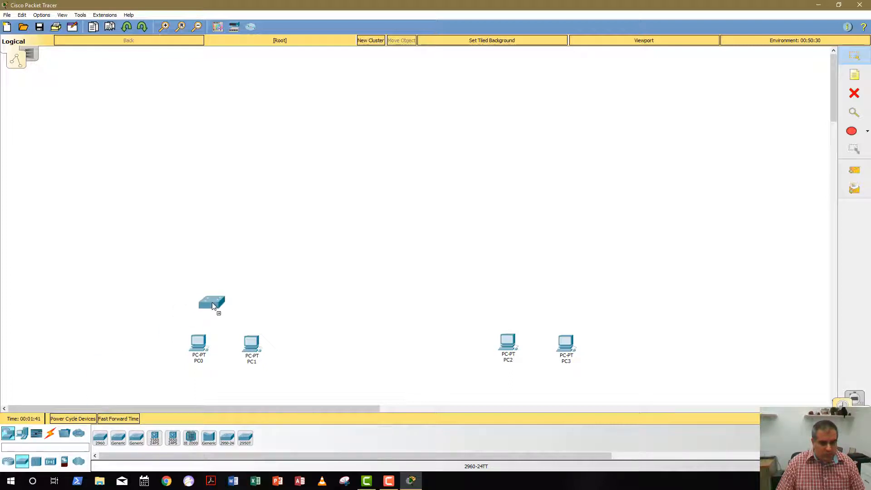
{"action": "left_click", "coordinate": [227, 298]}
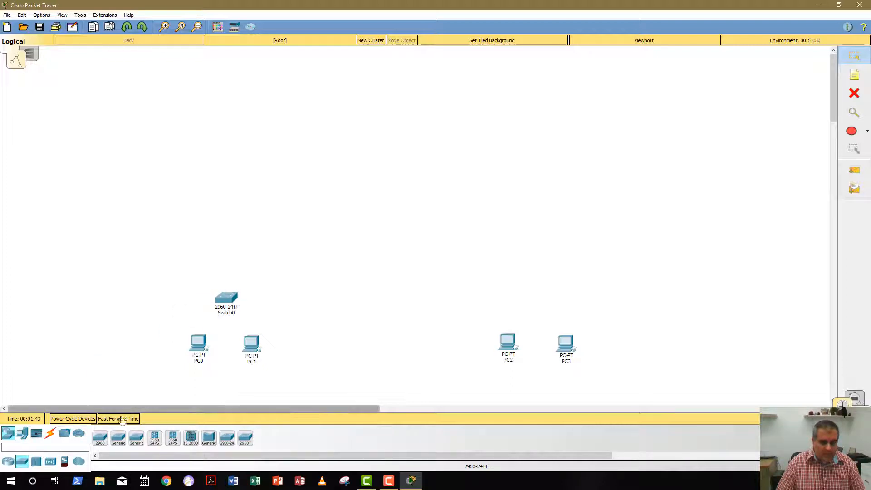
{"action": "left_click_drag", "start_coordinate": [103, 438], "coordinate": [538, 295]}
{"action": "left_click", "coordinate": [539, 297]}
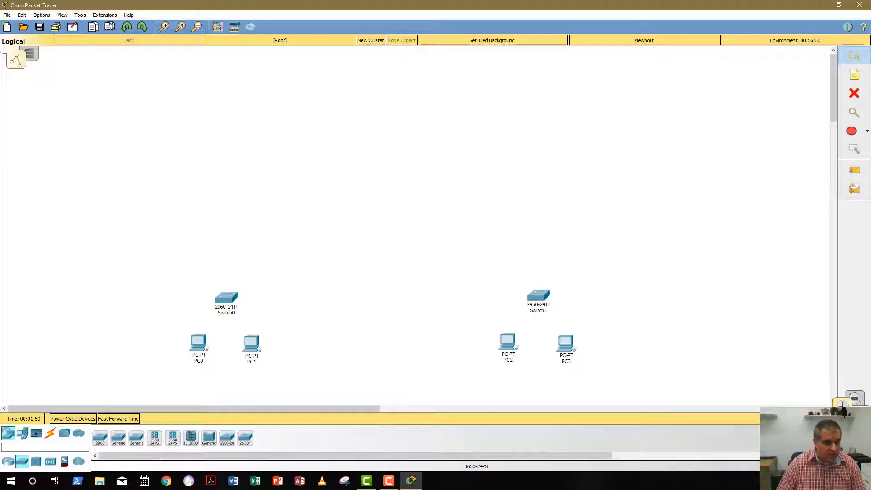
Connect Switch0 to PC0 and PC1 using the automatically chosen connection type.
{"action": "left_click", "coordinate": [52, 437]}
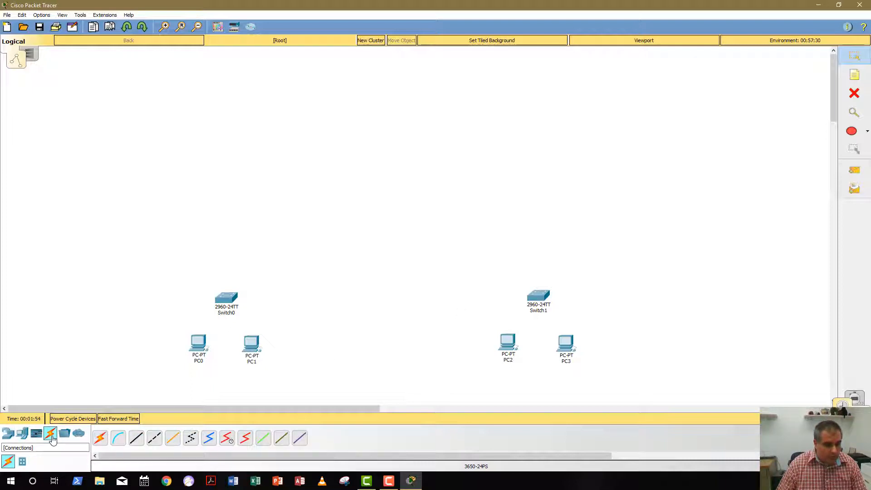
{"action": "left_click", "coordinate": [101, 442]}
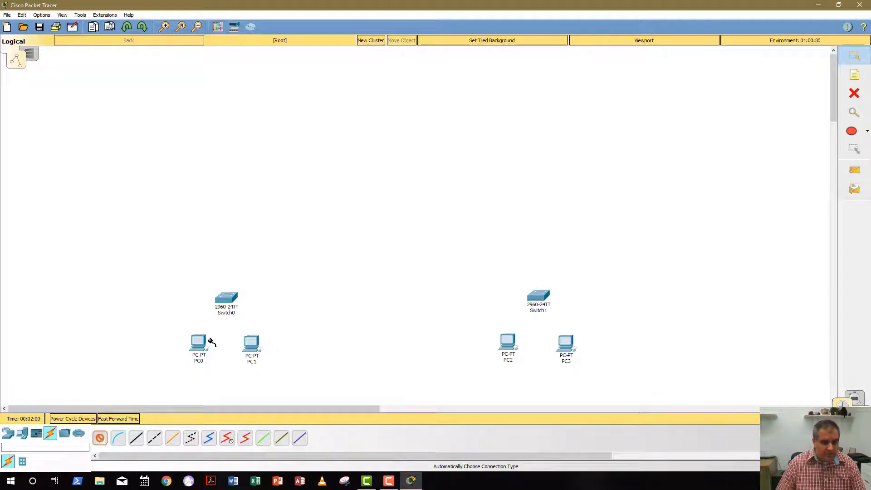
{"action": "left_click", "coordinate": [226, 298]}
{"action": "mouse_move", "coordinate": [202, 340]}
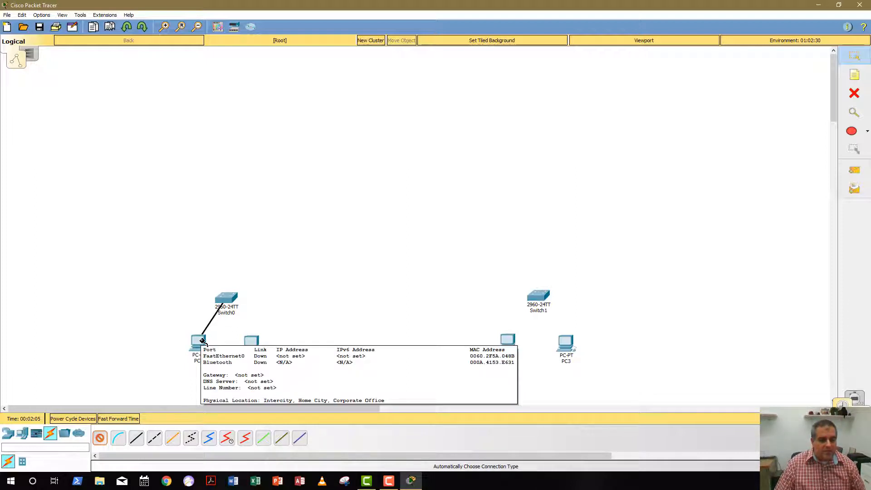
{"action": "left_click", "coordinate": [202, 340]}
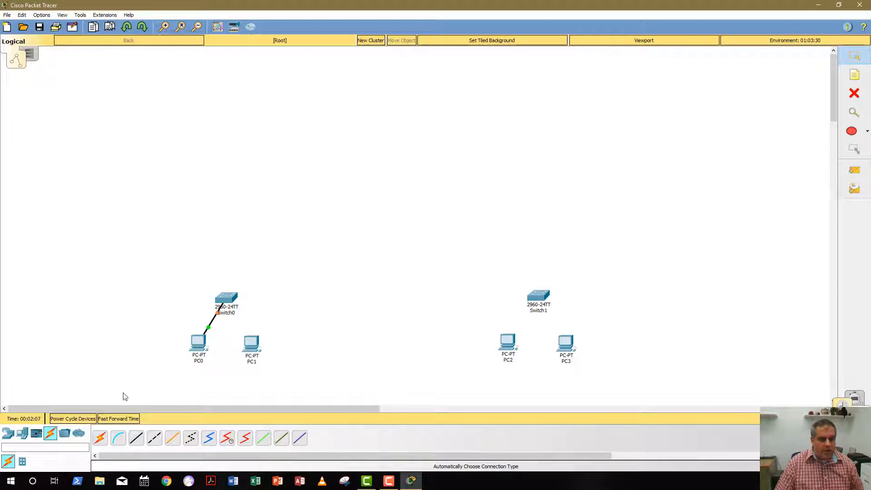
{"action": "left_click", "coordinate": [100, 440]}
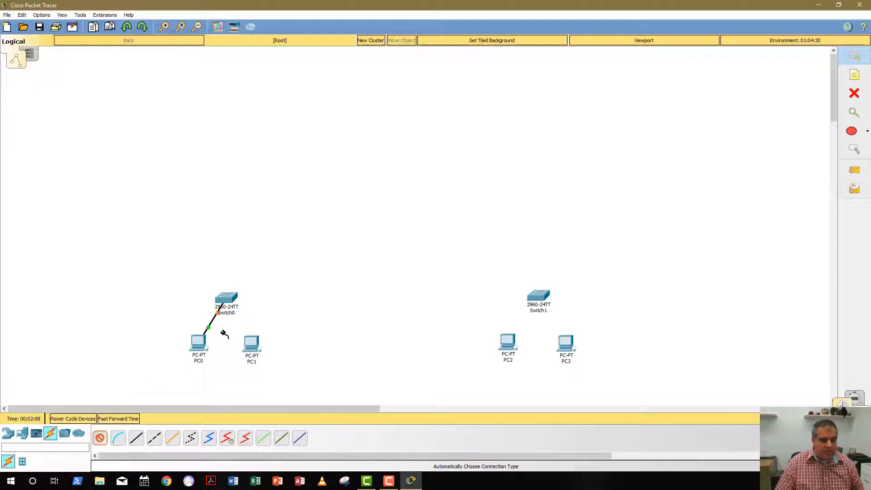
{"action": "left_click", "coordinate": [226, 300]}
{"action": "left_click", "coordinate": [255, 346]}
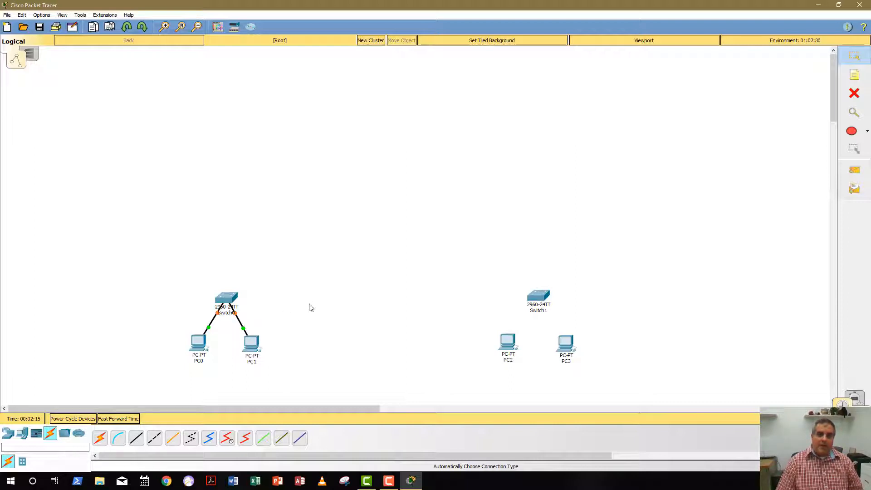
Connect Switch1 to PC2 and PC3 using the automatically chosen connection type.
{"action": "left_click", "coordinate": [100, 438]}
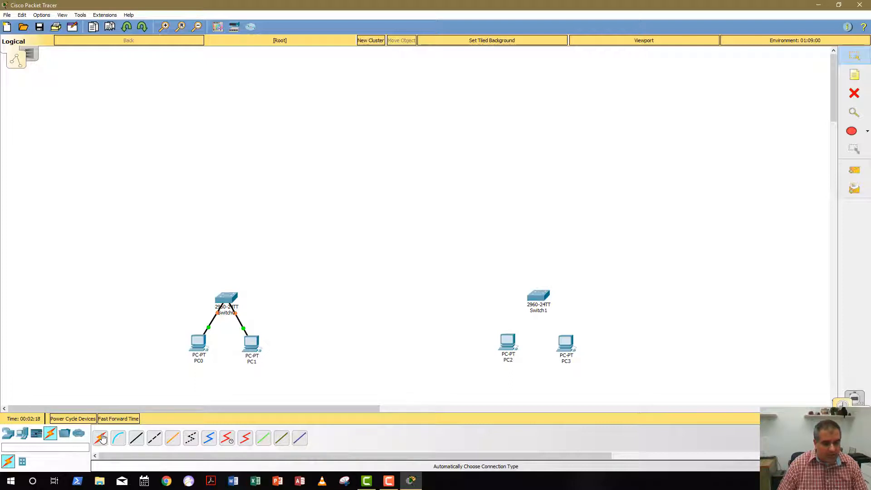
{"action": "left_click", "coordinate": [537, 301]}
{"action": "left_click", "coordinate": [512, 341]}
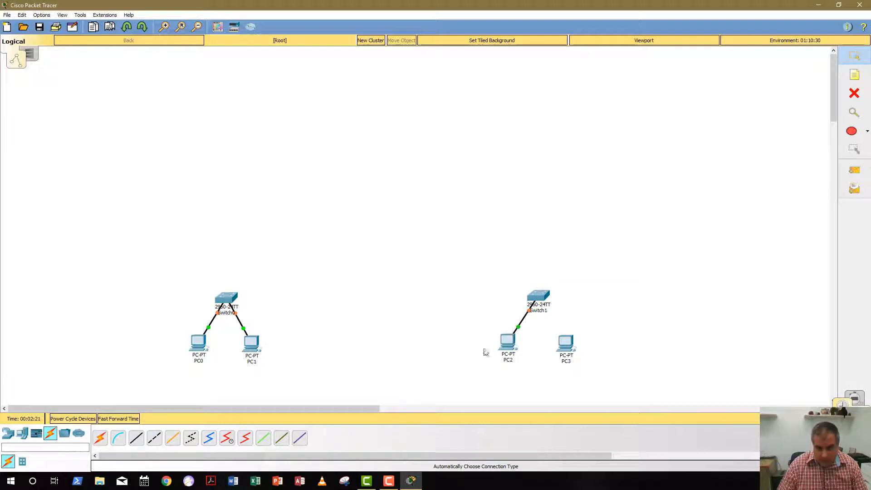
{"action": "left_click", "coordinate": [101, 438]}
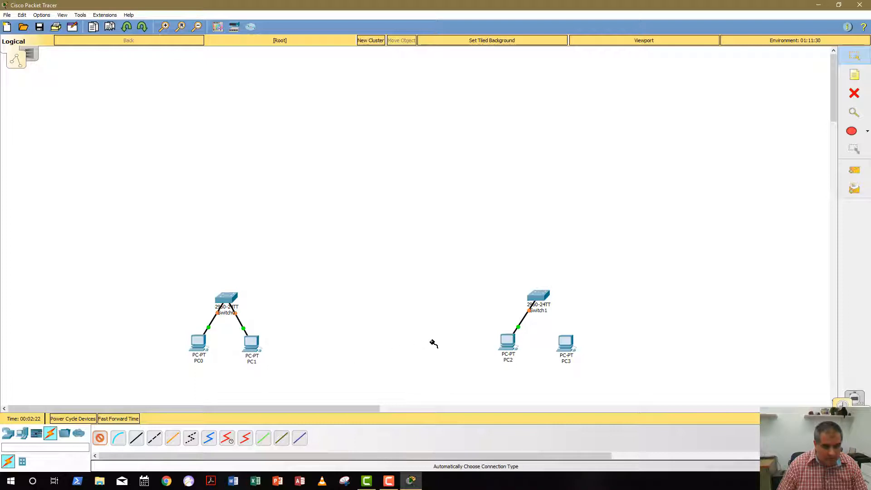
{"action": "left_click", "coordinate": [567, 341]}
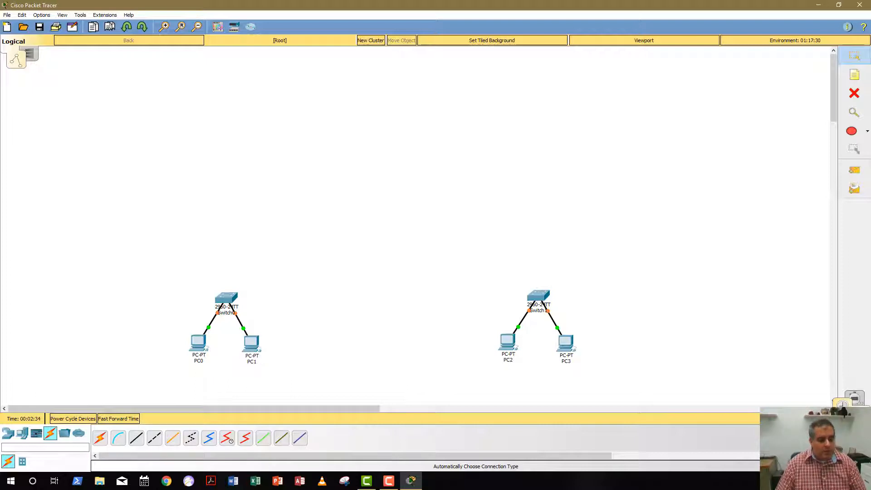
Place two 2811 routers in the workspace, one directly above each switch.
{"action": "left_click", "coordinate": [8, 433]}
{"action": "left_click", "coordinate": [336, 436]}
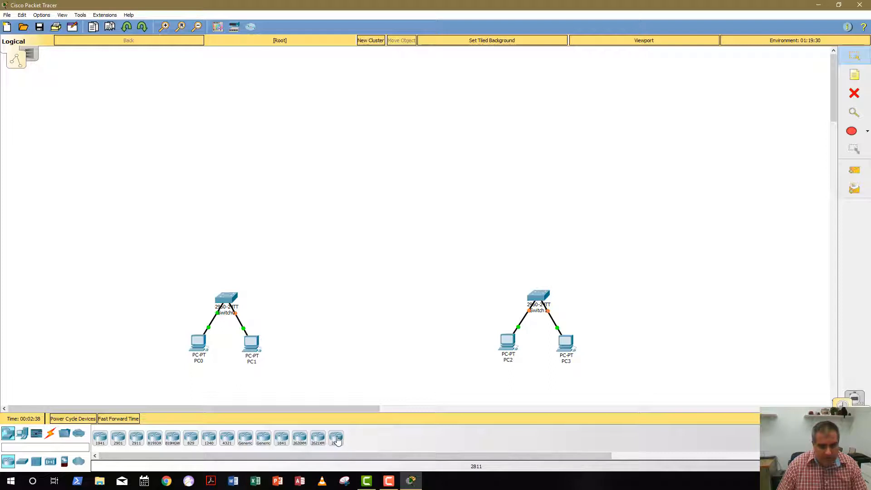
{"action": "left_click", "coordinate": [263, 269]}
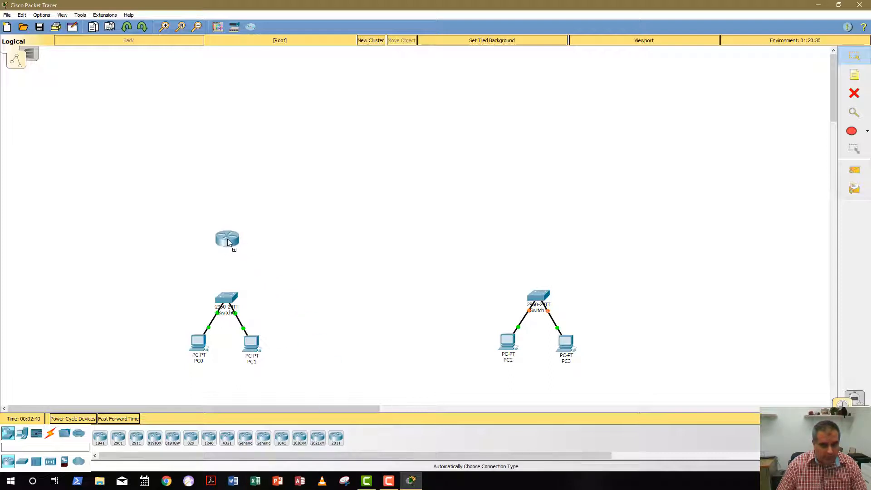
{"action": "left_click", "coordinate": [227, 240]}
{"action": "left_click", "coordinate": [336, 438]}
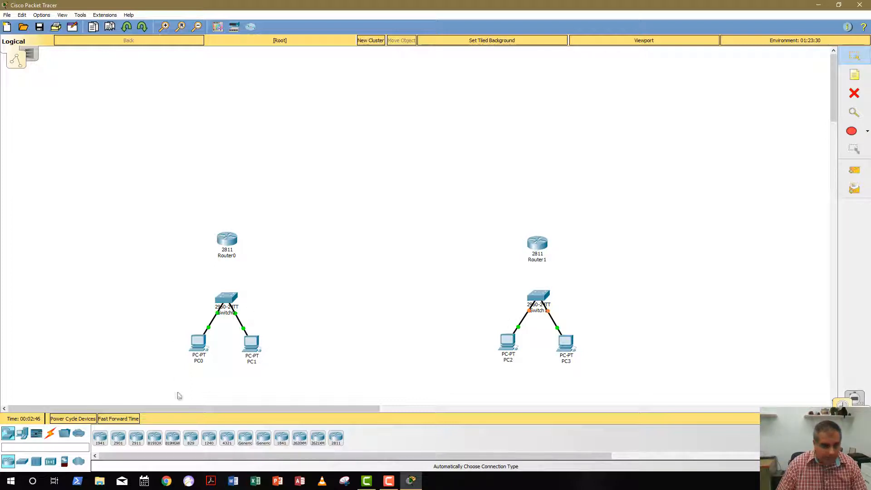
Connect Router0 to Switch0 using the automatically chosen connection type.
{"action": "left_click", "coordinate": [50, 436]}
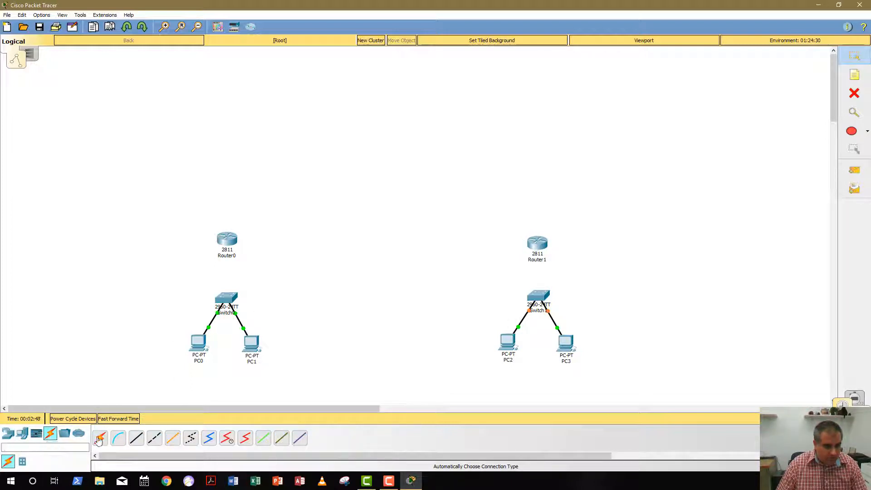
{"action": "left_click", "coordinate": [99, 437]}
{"action": "left_click", "coordinate": [222, 239]}
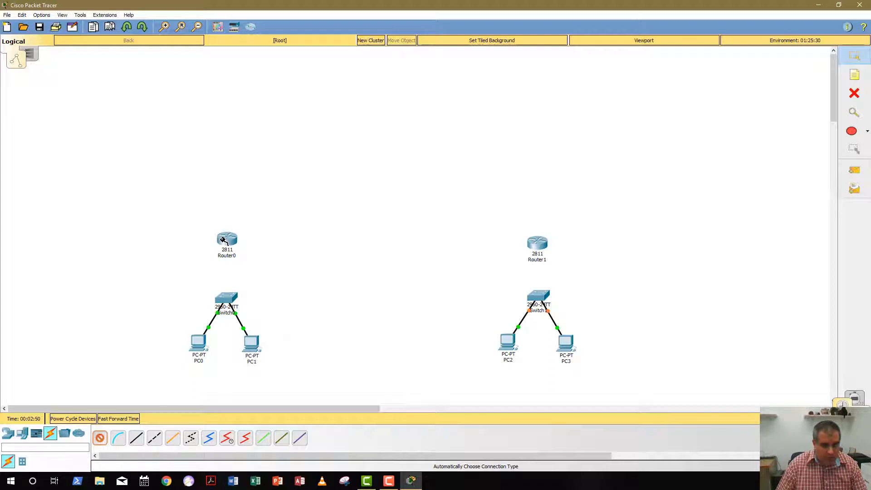
{"action": "left_click", "coordinate": [227, 298]}
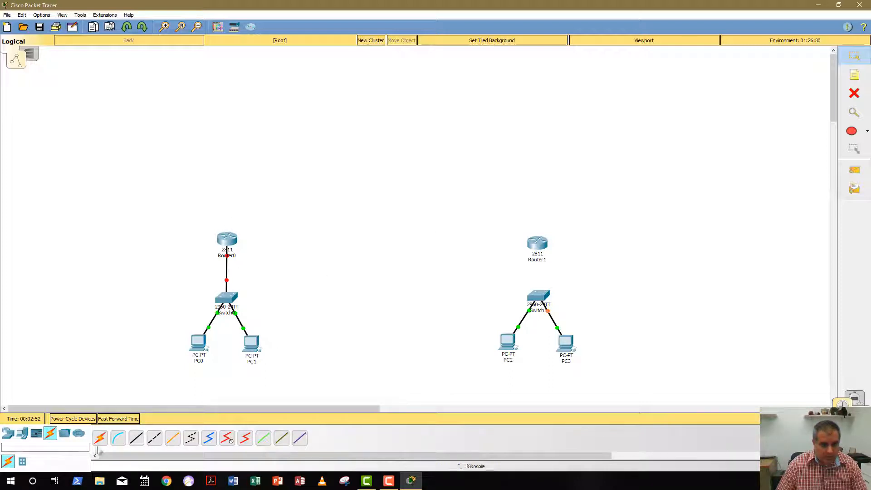
Connect Router1 to Switch1 using the automatically chosen connection type, and move Router0 slightly higher above its switch.
{"action": "left_click", "coordinate": [100, 438]}
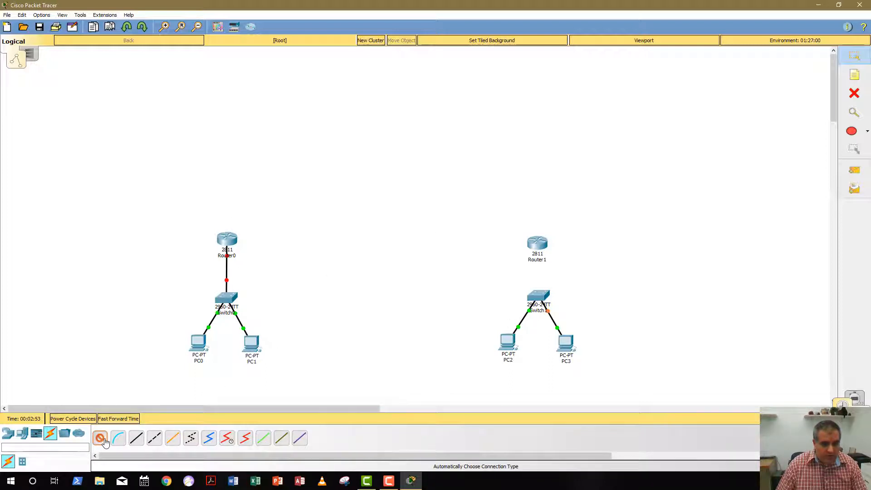
{"action": "left_click", "coordinate": [537, 245]}
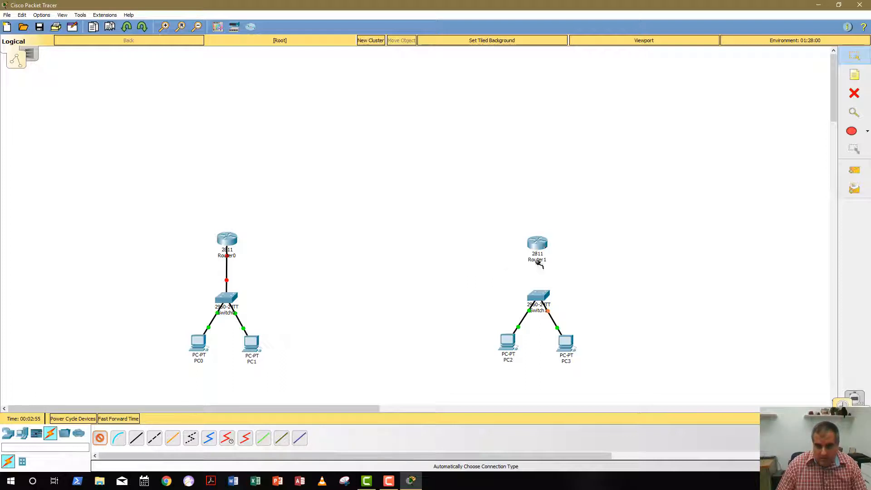
{"action": "left_click", "coordinate": [541, 296]}
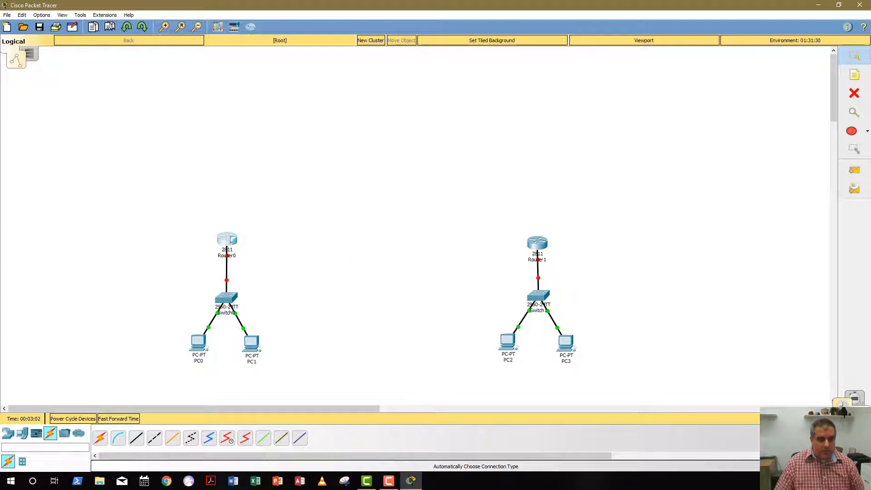
{"action": "mouse_move", "coordinate": [231, 239]}
{"action": "left_mouse_down"}
{"action": "mouse_move", "coordinate": [226, 212]}
{"action": "mouse_move", "coordinate": [227, 233]}
{"action": "left_mouse_up"}
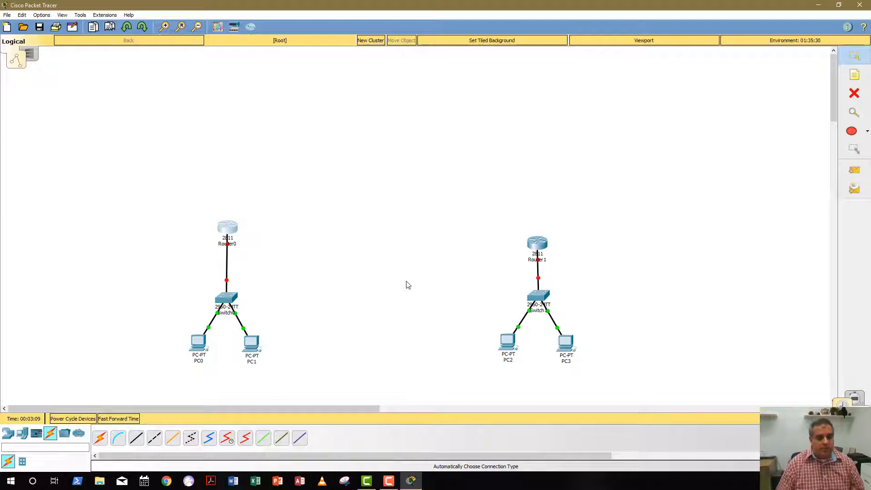
Set the static IPv4 gateway of PC0 to 192.168.1.1 in its global settings.
{"action": "left_click", "coordinate": [198, 347]}
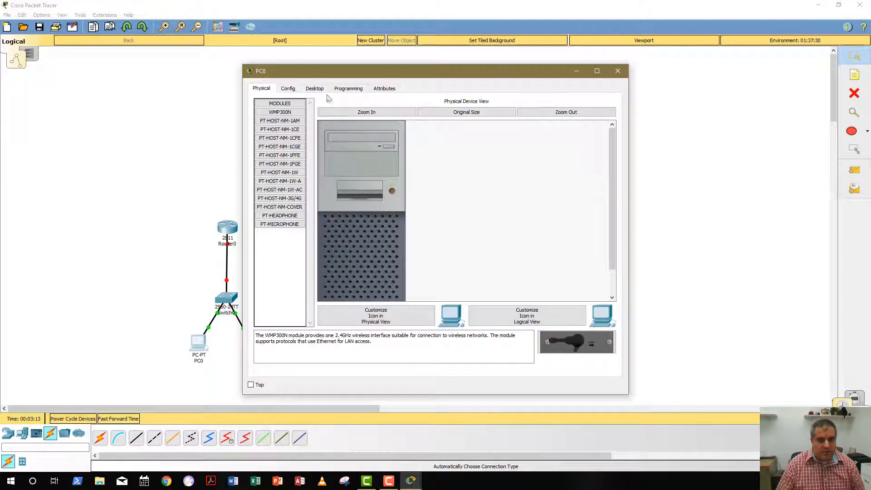
{"action": "left_click", "coordinate": [287, 90]}
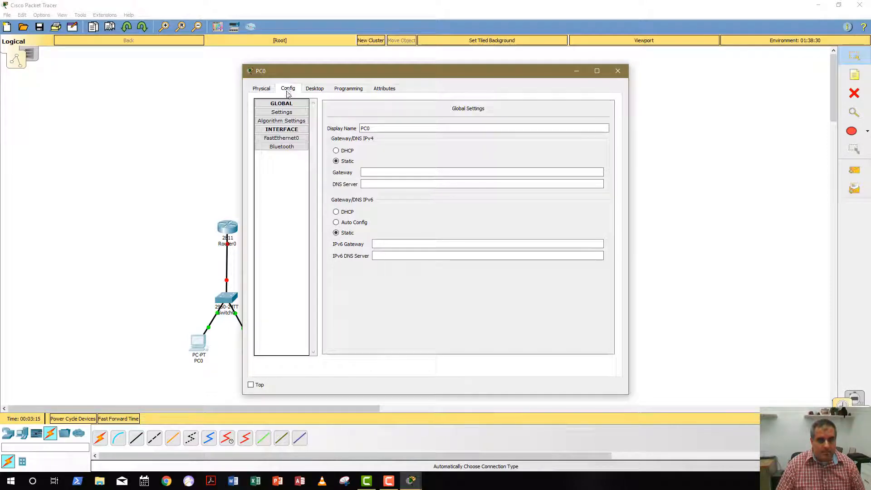
{"action": "left_click", "coordinate": [362, 172]}
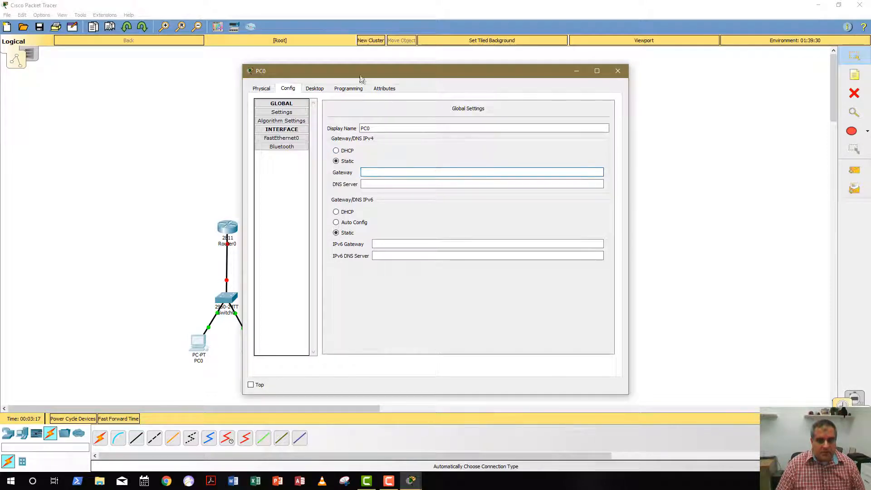
{"action": "left_click_drag", "start_coordinate": [362, 78], "coordinate": [430, 80]}
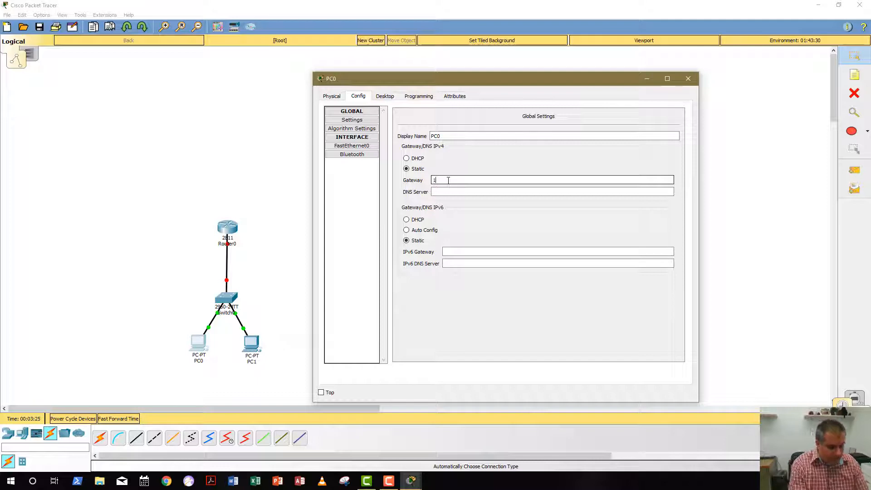
{"action": "type", "text": "92.168.1"}
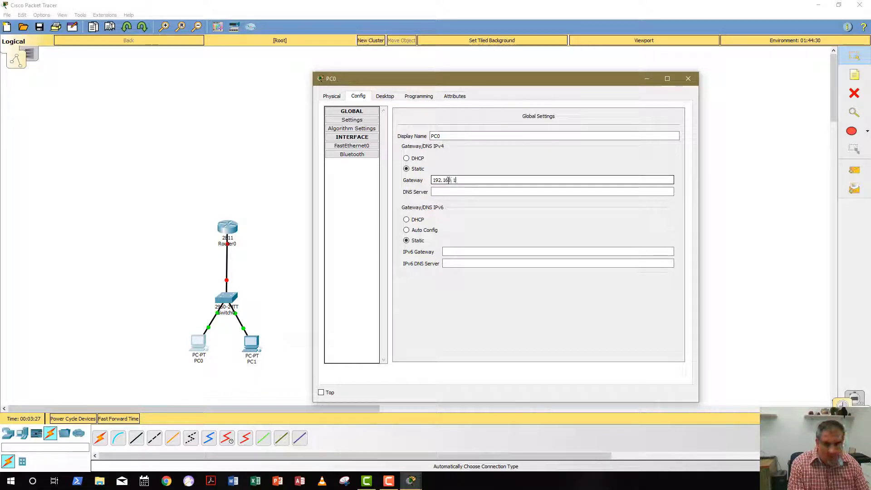
{"action": "type", "text": ".1"}
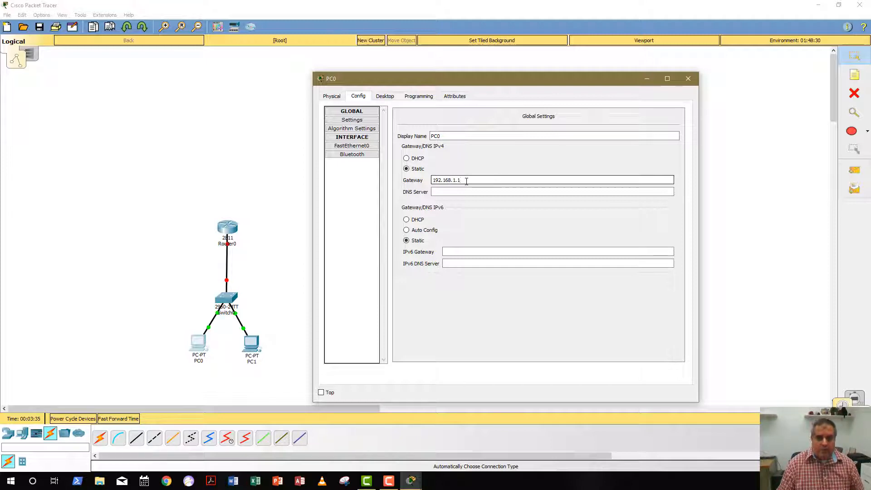
Give PC0's FastEthernet0 interface the static IP address 192.168.1.2 with subnet mask 255.255.255.0, and close its configuration.
{"action": "left_click", "coordinate": [361, 146]}
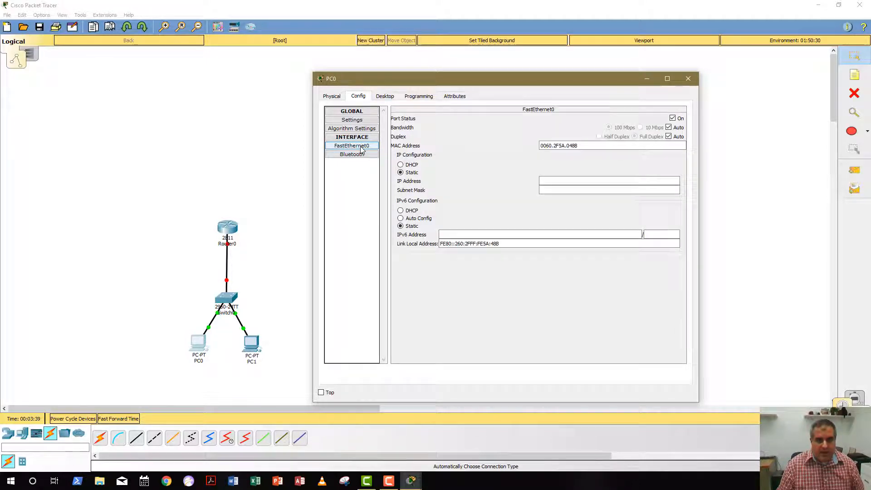
{"action": "left_click", "coordinate": [557, 183]}
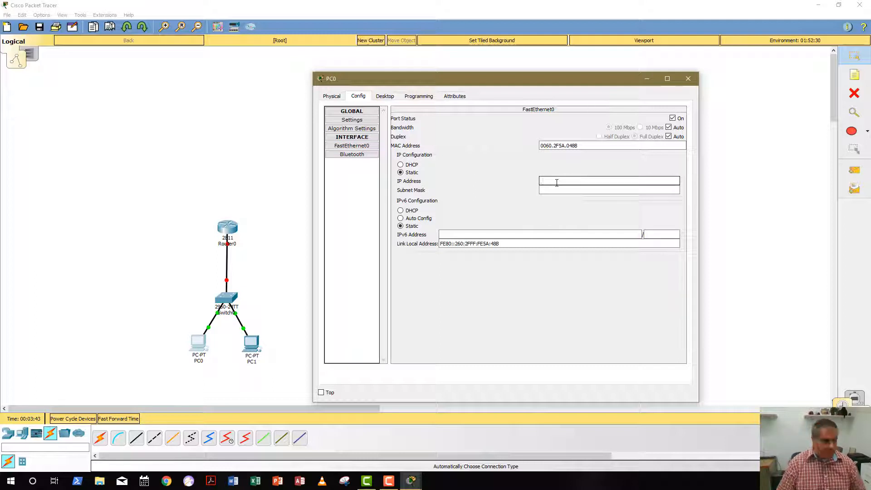
{"action": "type", "text": "1"}
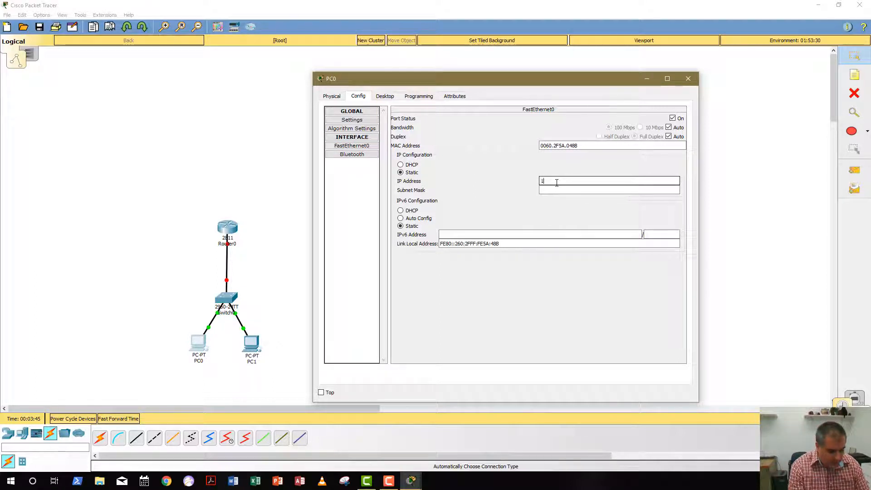
{"action": "type", "text": "92.168.1.2"}
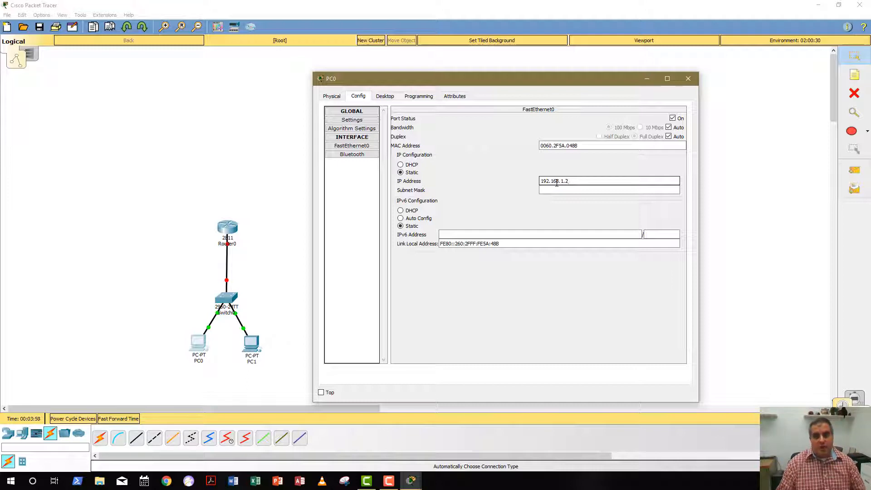
{"action": "left_click", "coordinate": [584, 190]}
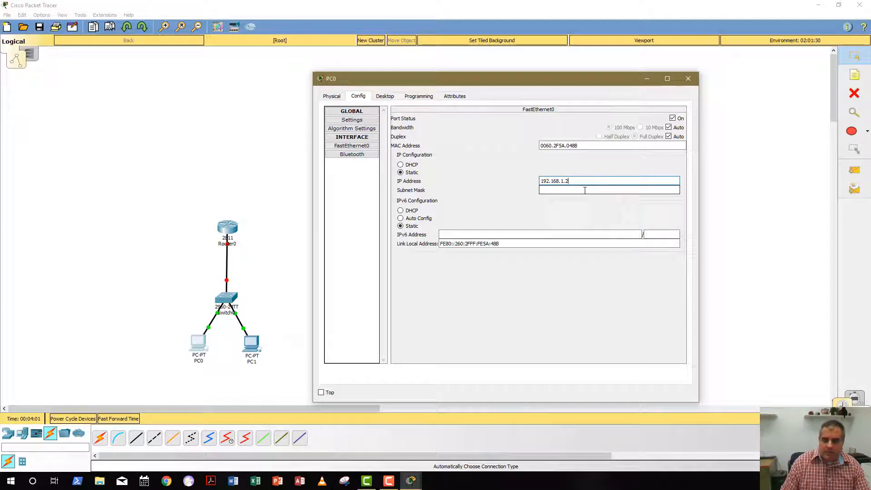
{"action": "left_click", "coordinate": [584, 190]}
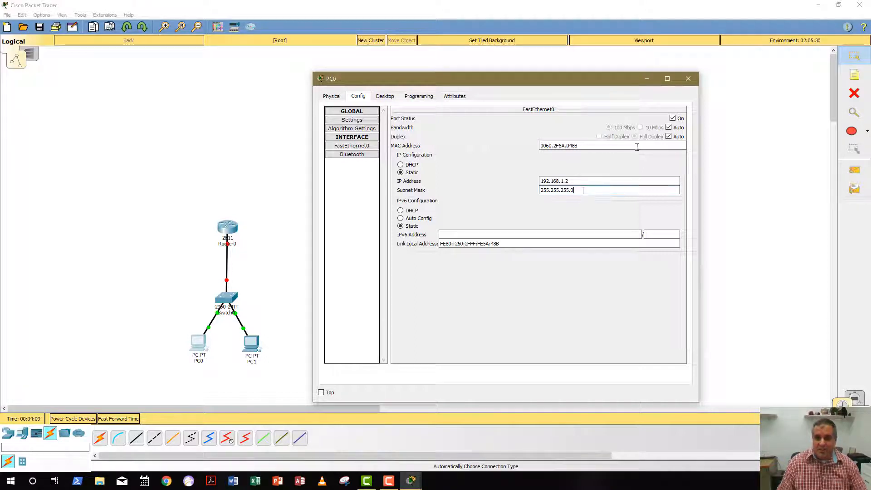
{"action": "left_click", "coordinate": [688, 78]}
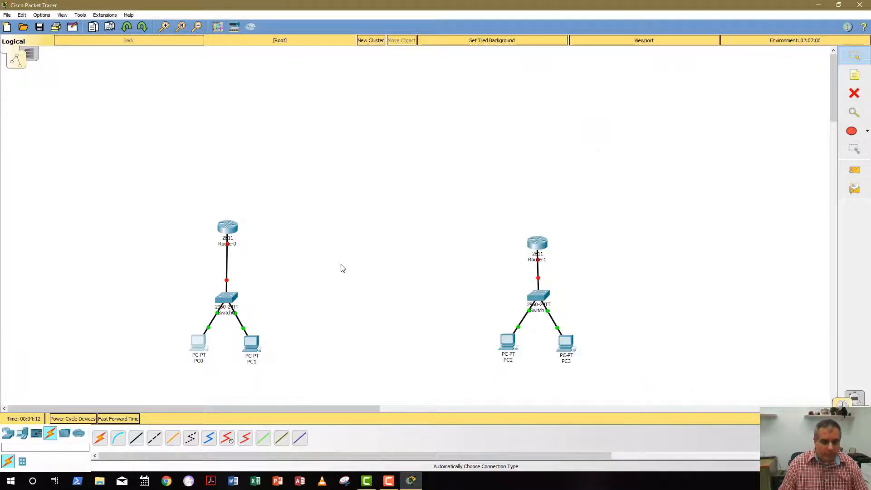
Set the static IPv4 gateway of PC1 to 192.168.1.1 in its global settings.
{"action": "left_click", "coordinate": [252, 344]}
{"action": "left_click", "coordinate": [288, 88]}
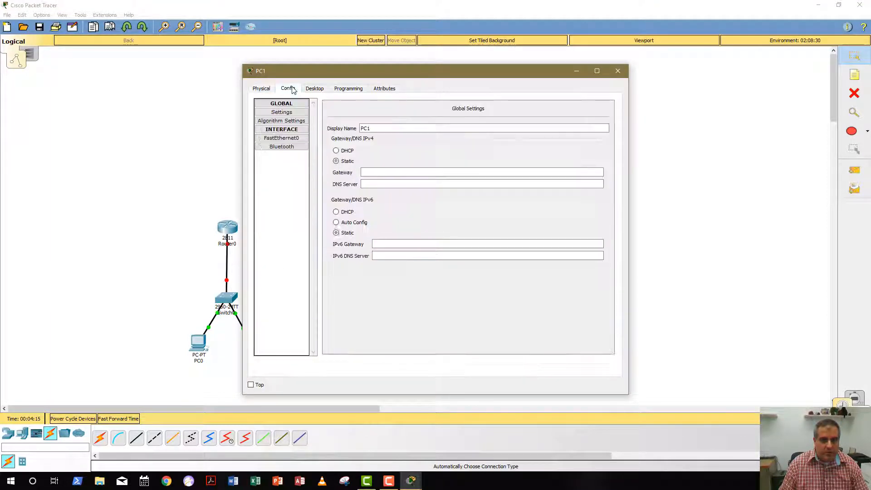
{"action": "left_click", "coordinate": [370, 171]}
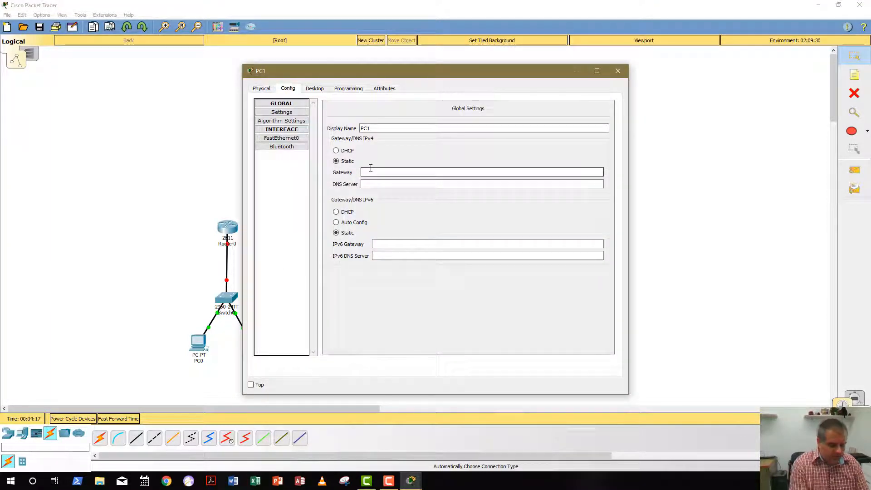
{"action": "type", "text": "192.168.1.1"}
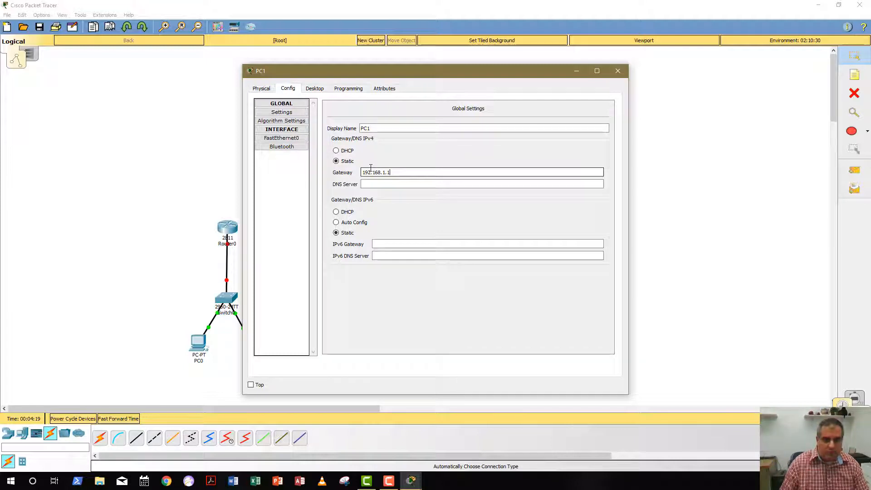
Give PC1's FastEthernet0 interface the static IP address 192.168.1.3 with subnet mask 255.255.255.0, and close its configuration.
{"action": "left_click", "coordinate": [290, 139]}
{"action": "left_click", "coordinate": [503, 173]}
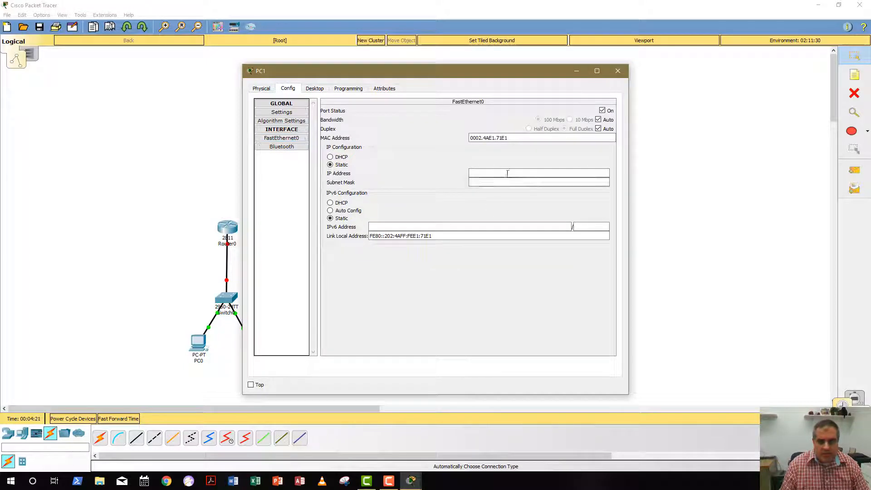
{"action": "type", "text": "192.1"}
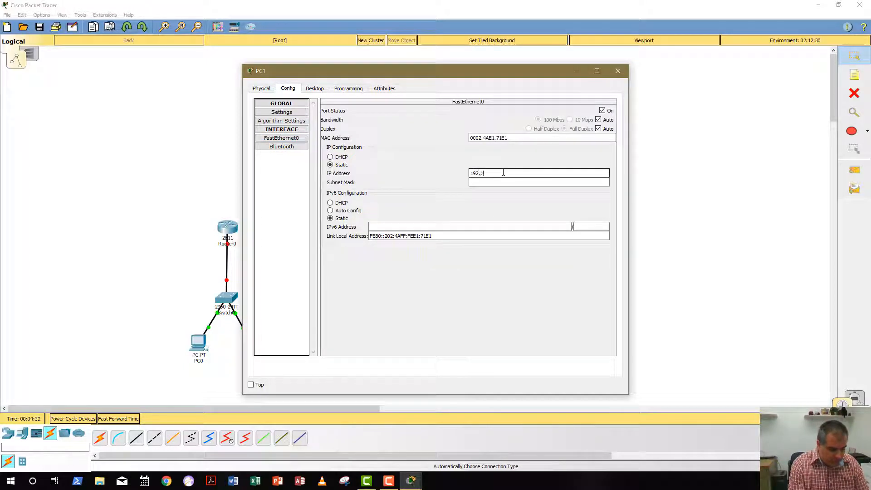
{"action": "type", "text": "68.1.3"}
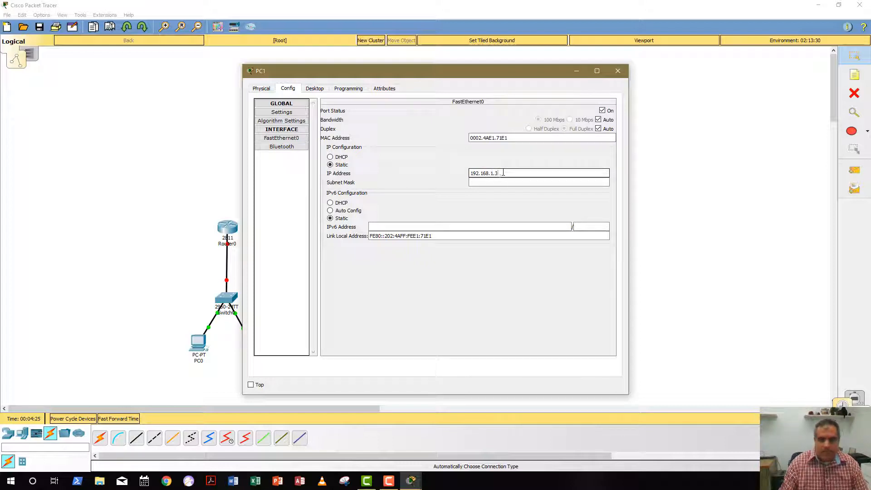
{"action": "key", "text": "Tab"}
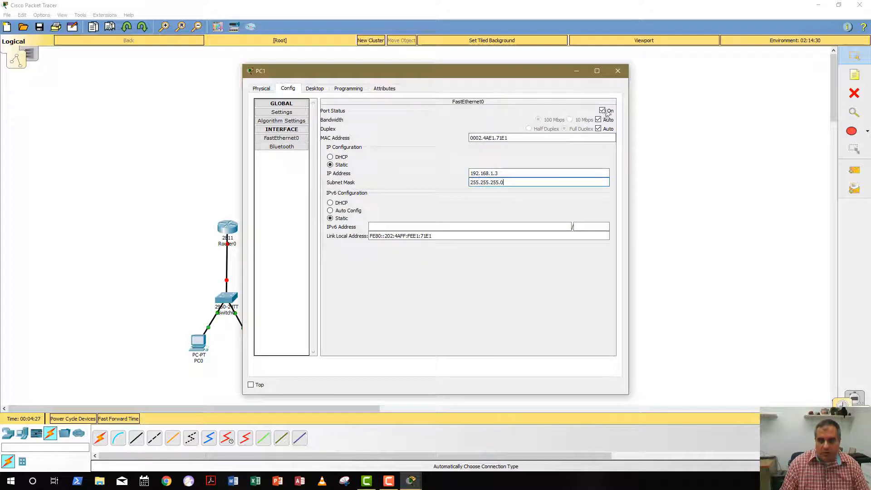
{"action": "left_click", "coordinate": [618, 72]}
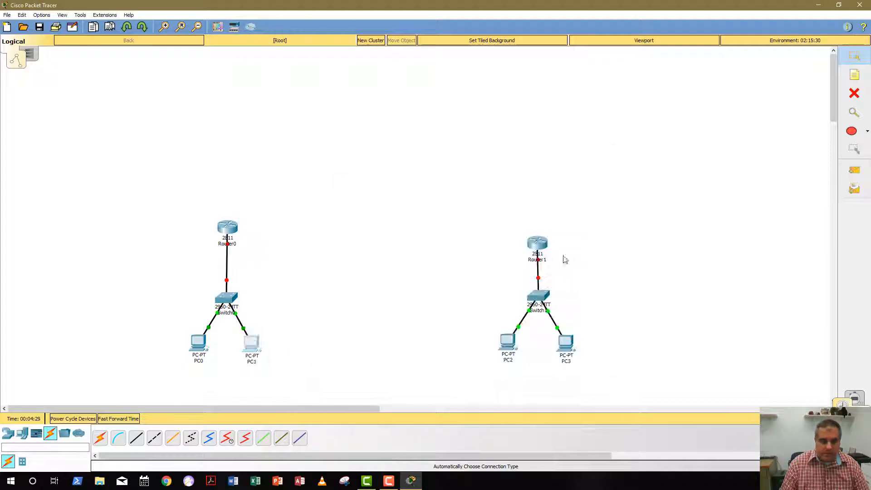
Set the static IPv4 gateway of PC2 to 192.168.2.1 in its global settings.
{"action": "left_click", "coordinate": [508, 344]}
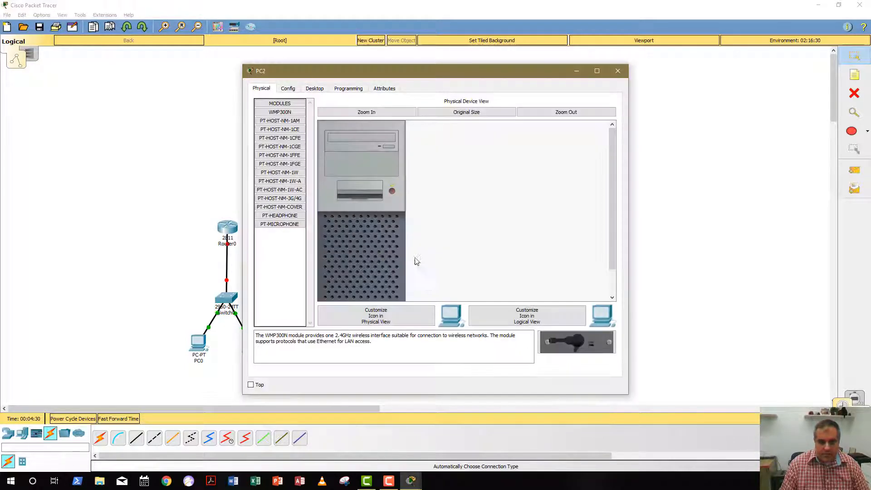
{"action": "left_click", "coordinate": [288, 88]}
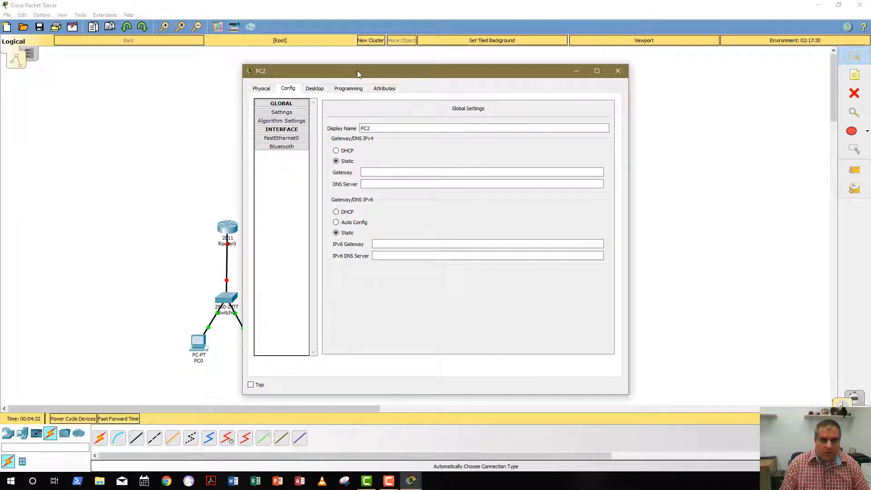
{"action": "left_click_drag", "start_coordinate": [357, 70], "coordinate": [234, 75]}
{"action": "left_click", "coordinate": [250, 177]}
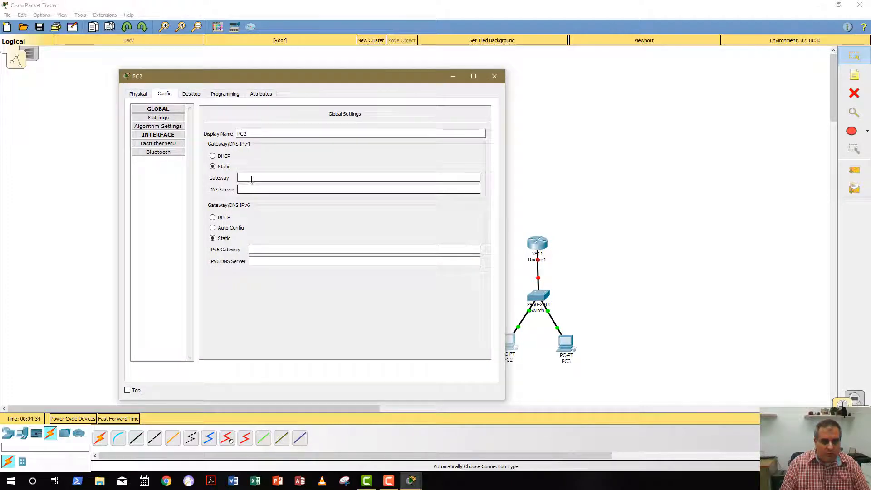
{"action": "type", "text": "192.16"}
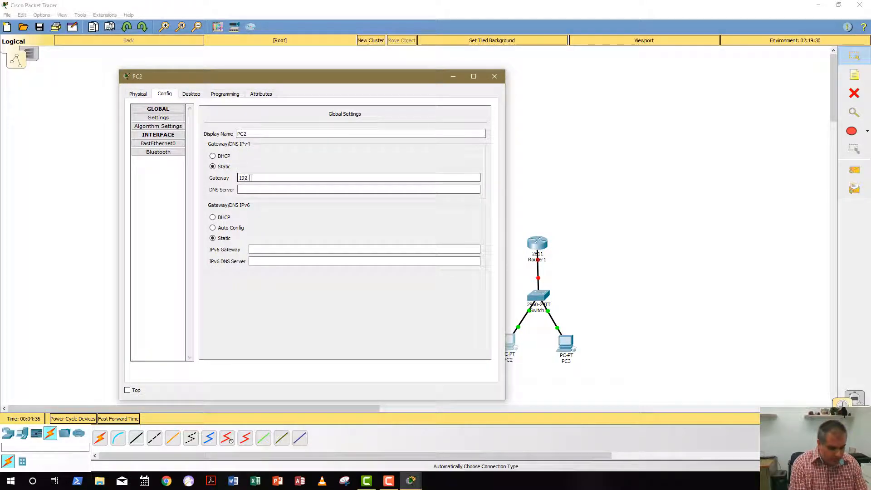
{"action": "type", "text": "8.1.1"}
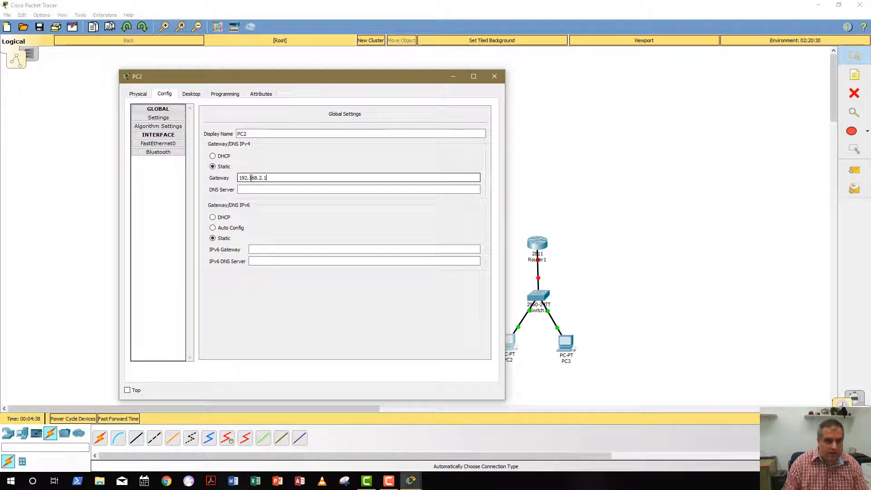
Give PC2's FastEthernet0 interface the static IP address 192.168.2.2 with subnet mask 255.255.255.0, and close its configuration.
{"action": "left_click", "coordinate": [168, 144]}
{"action": "left_click", "coordinate": [364, 178]}
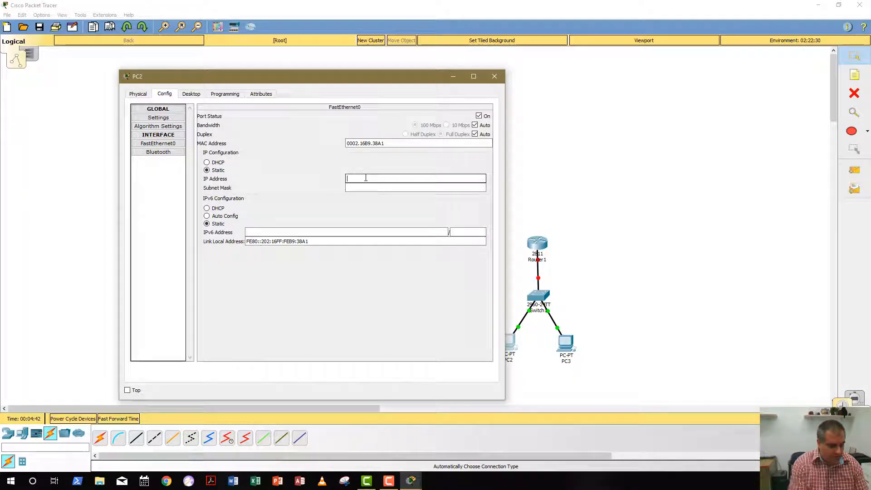
{"action": "type", "text": "192.168.2.2"}
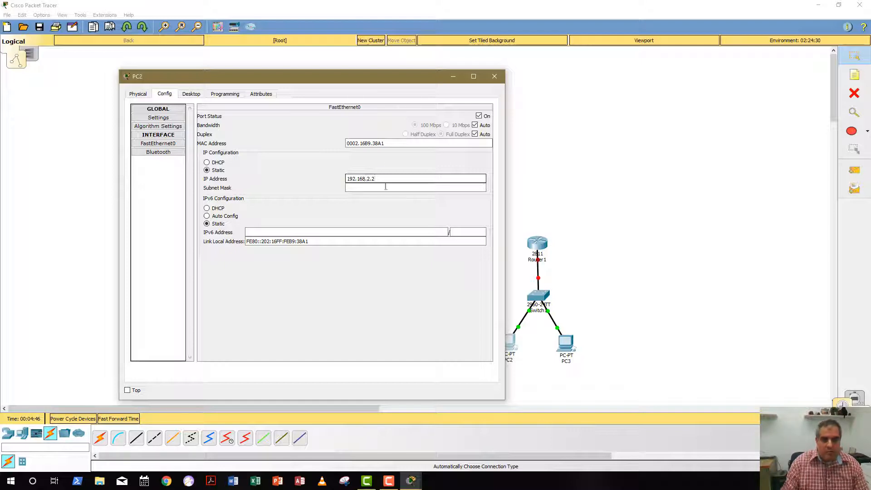
{"action": "left_click", "coordinate": [386, 187]}
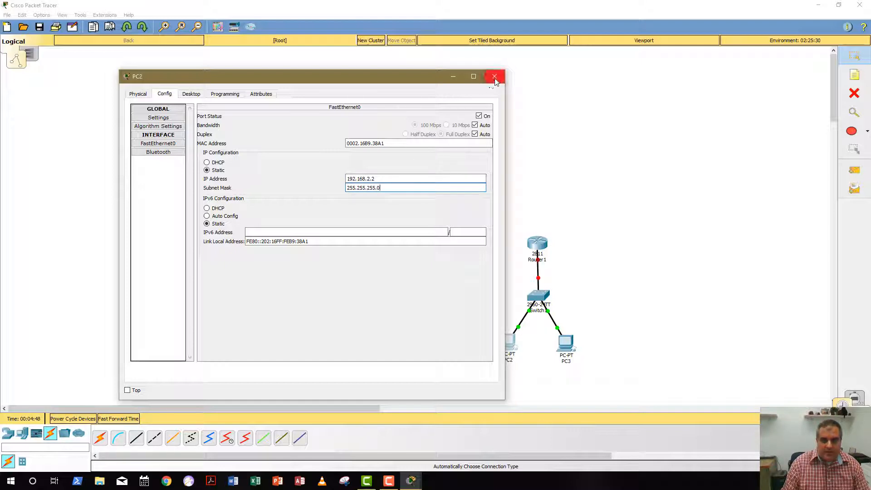
{"action": "left_click", "coordinate": [494, 77]}
Set the static IPv4 gateway of PC3 to 192.168.2.1 in its global settings.
{"action": "left_click", "coordinate": [565, 343]}
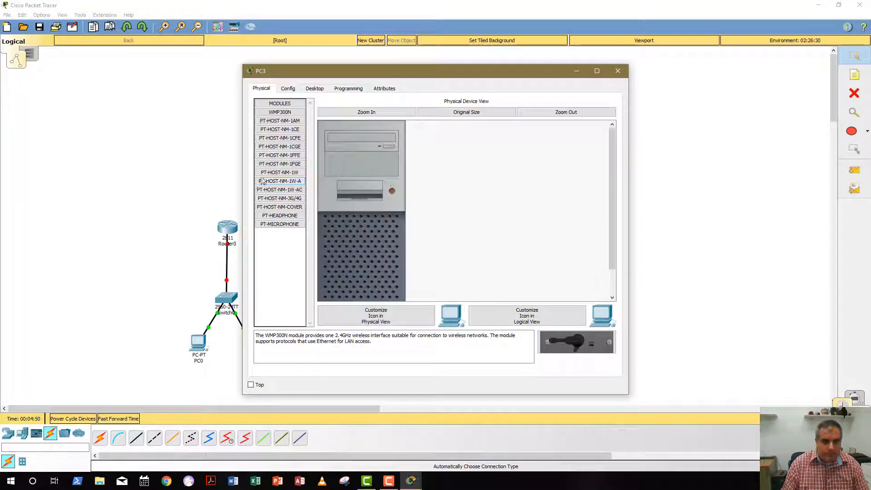
{"action": "left_click", "coordinate": [287, 88]}
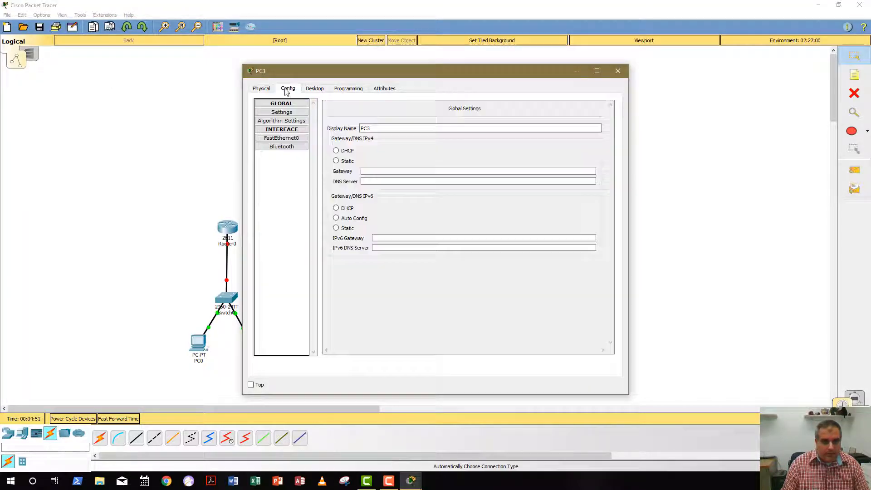
{"action": "left_click", "coordinate": [385, 173]}
{"action": "type", "text": "192.168"}
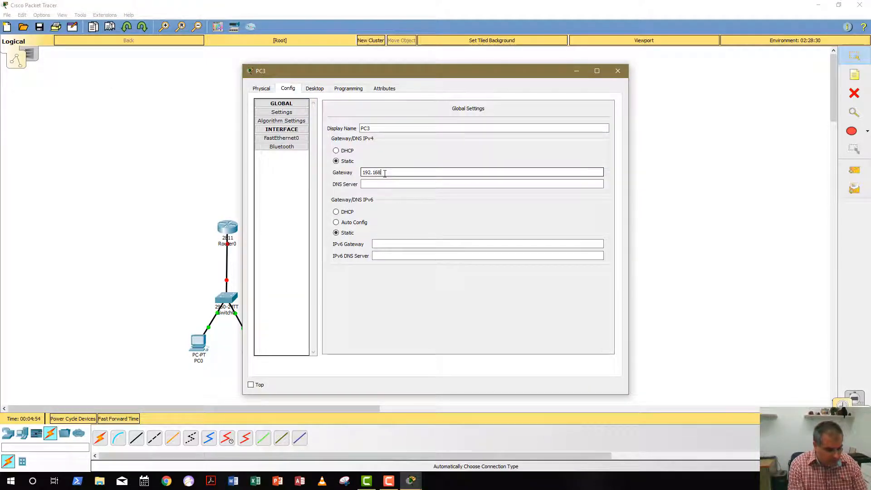
{"action": "type", "text": ".2.1"}
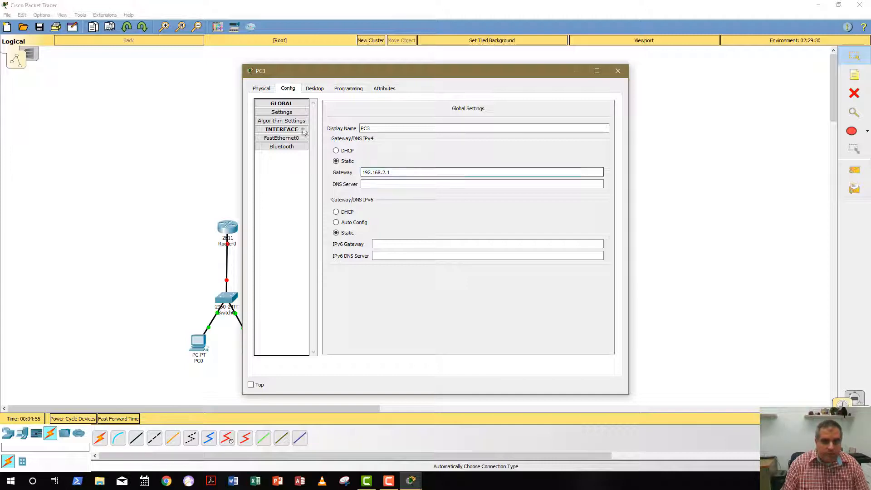
Give PC3's FastEthernet0 interface the static IP address 192.168.2.3 with the default subnet mask, and close its configuration.
{"action": "left_click", "coordinate": [281, 138]}
{"action": "left_click", "coordinate": [483, 172]}
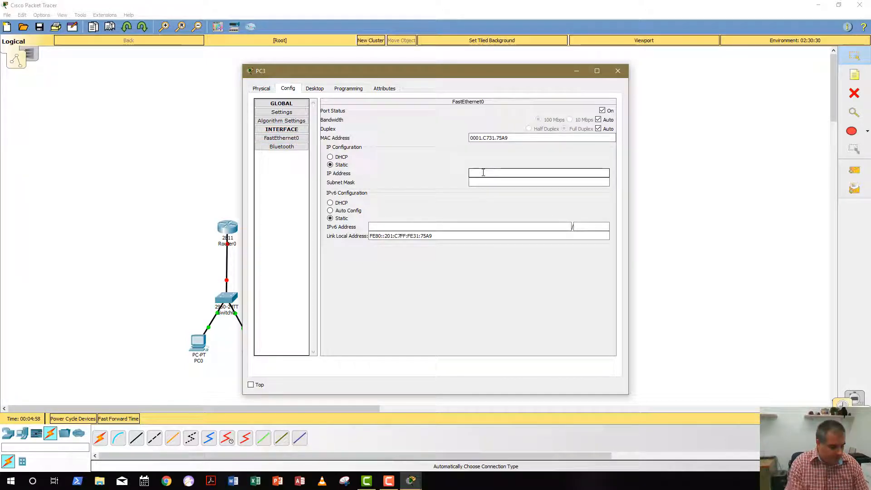
{"action": "type", "text": "192.168"}
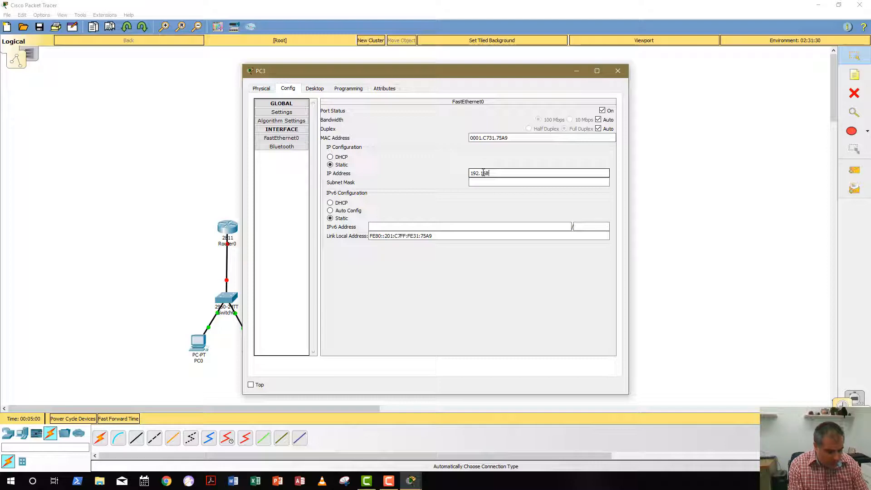
{"action": "type", "text": ".2.3"}
{"action": "left_click", "coordinate": [508, 182]}
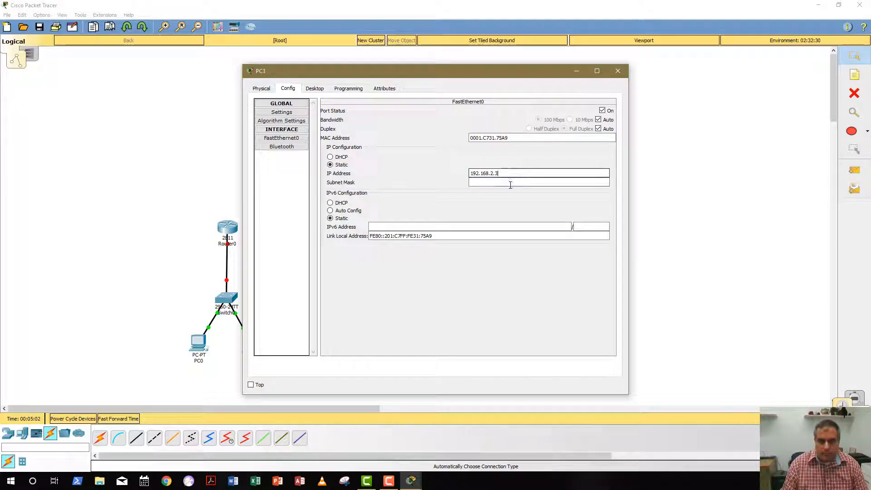
{"action": "left_click", "coordinate": [617, 71]}
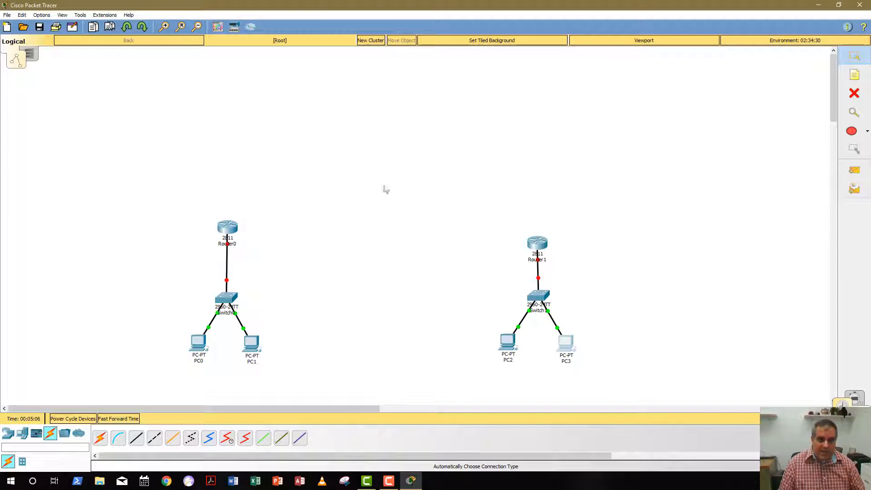
Configure Router0's FastEthernet0/0 with IP address 192.168.1.1 and subnet mask 255.255.255.0, turn the port on, and close its configuration.
{"action": "left_click", "coordinate": [227, 229]}
{"action": "left_click", "coordinate": [358, 121]}
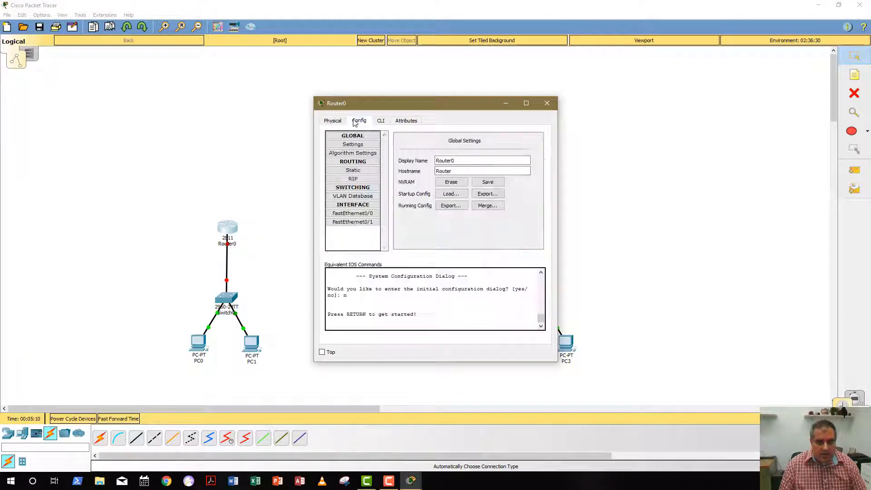
{"action": "left_click", "coordinate": [357, 213]}
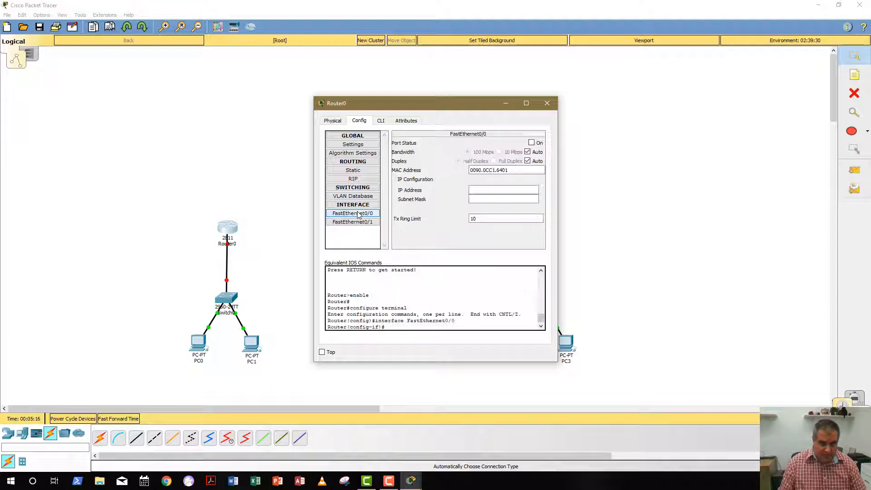
{"action": "left_click", "coordinate": [484, 189]}
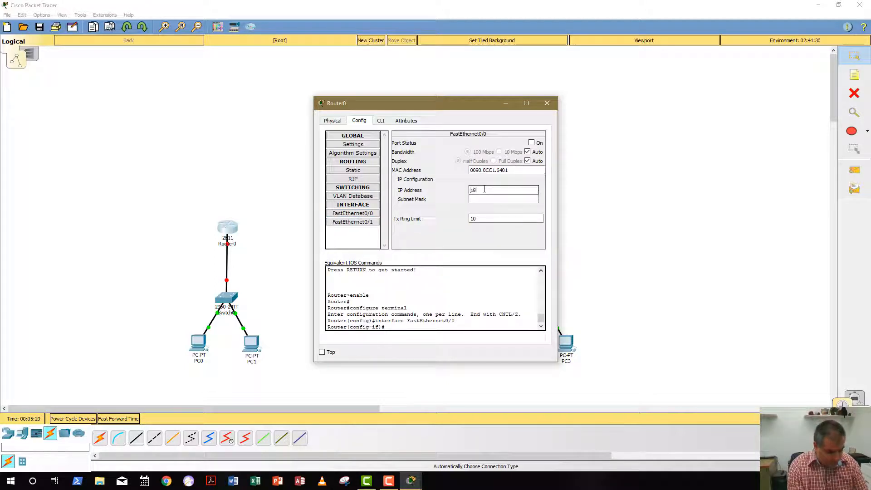
{"action": "type", "text": "192.168"}
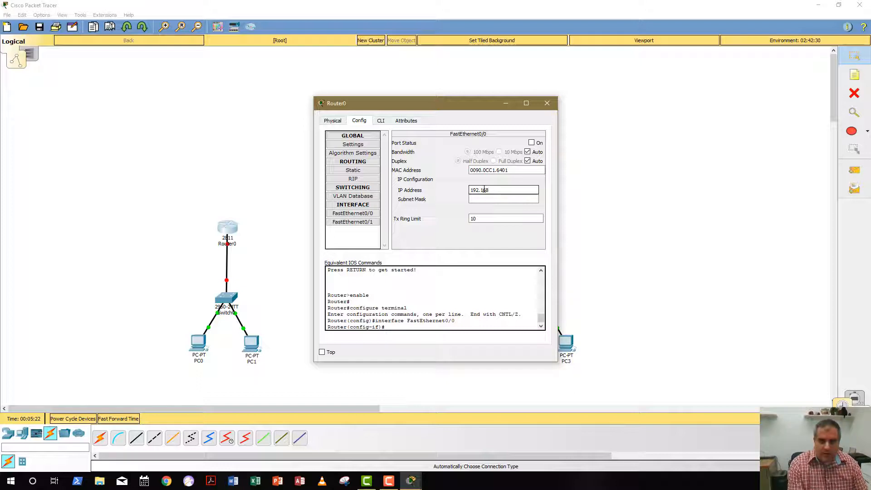
{"action": "type", "text": ".1.1"}
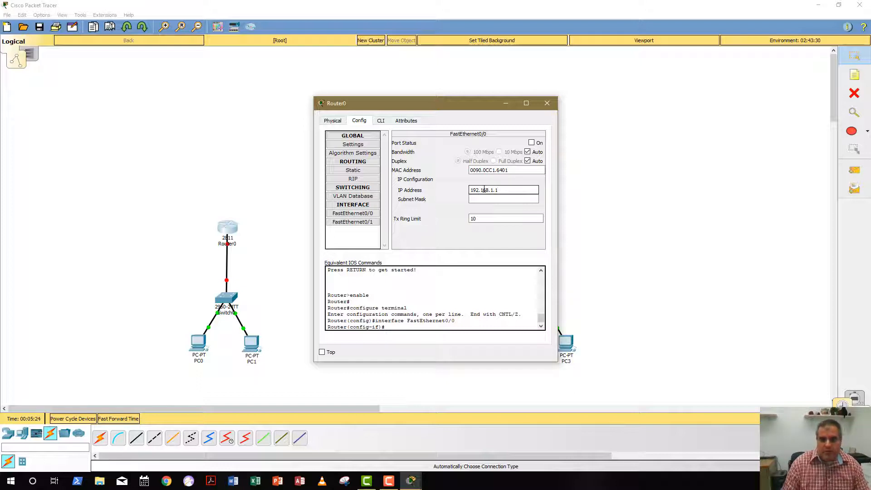
{"action": "left_click", "coordinate": [506, 198]}
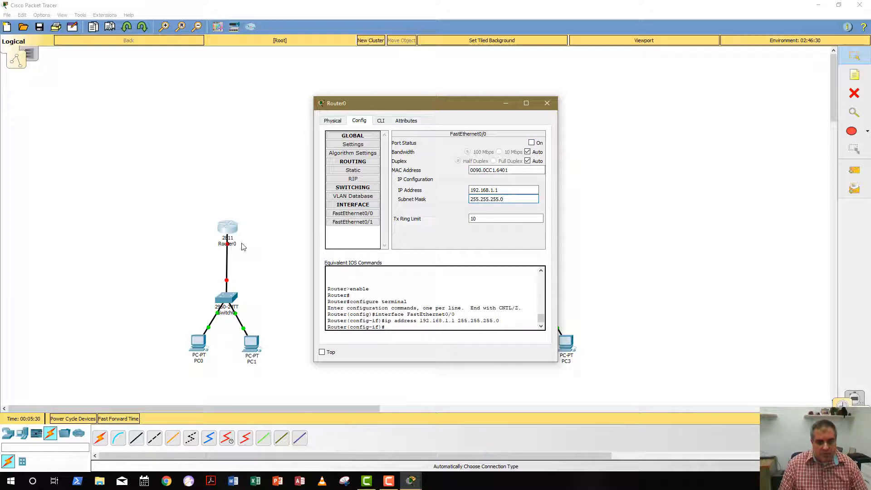
{"action": "left_click", "coordinate": [531, 143]}
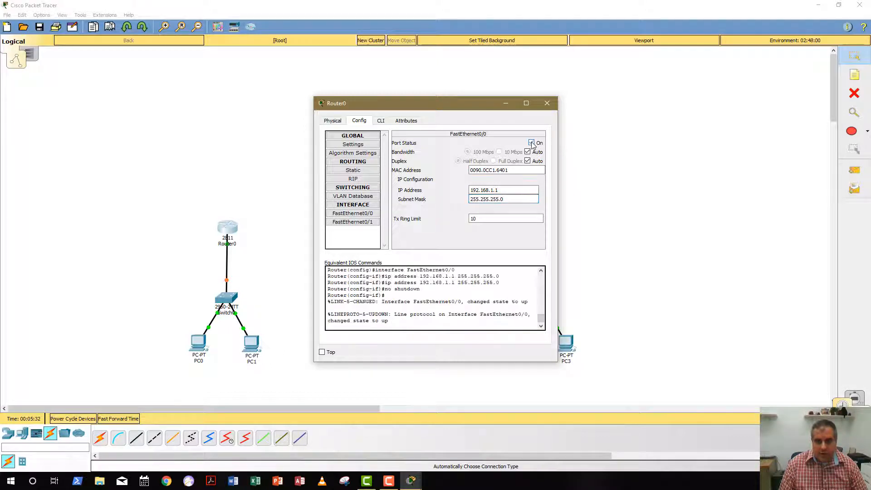
{"action": "left_click", "coordinate": [547, 105]}
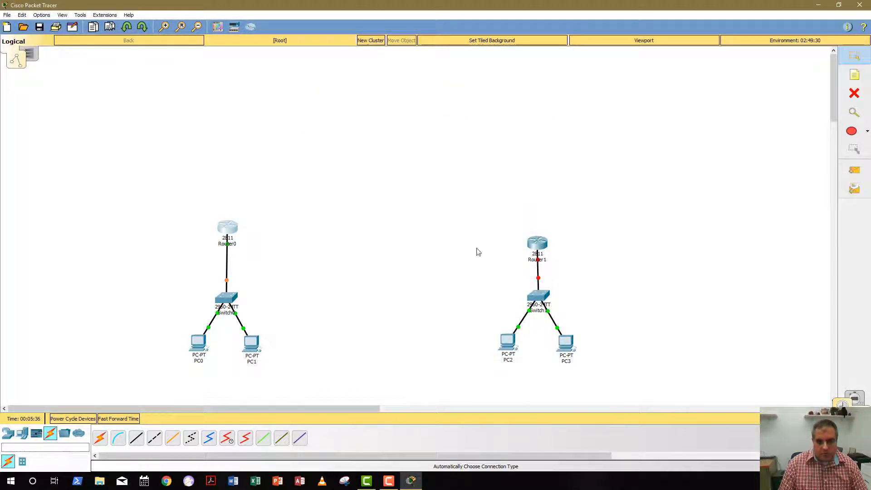
Configure Router1's FastEthernet0/0 with IP address 192.168.2.1 and subnet mask 255.255.255.0, turn the port on, and close its configuration.
{"action": "left_click", "coordinate": [537, 245]}
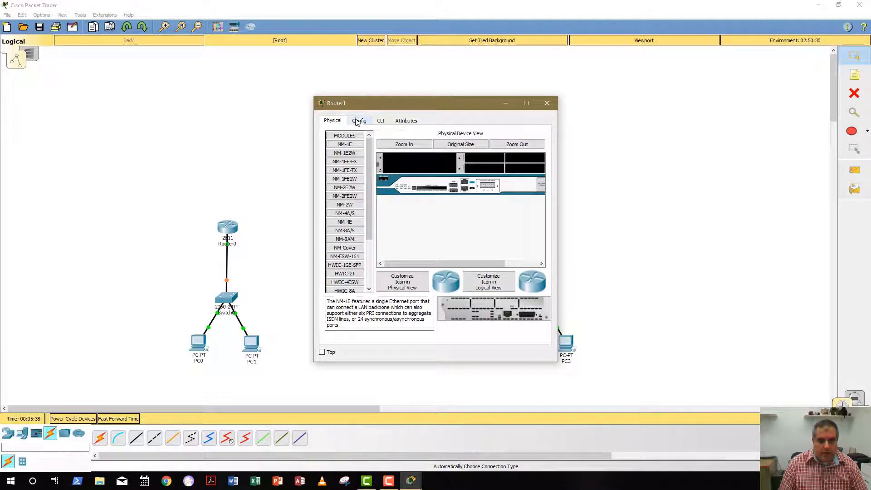
{"action": "left_click", "coordinate": [359, 120]}
{"action": "left_click_drag", "start_coordinate": [424, 102], "coordinate": [686, 100]}
{"action": "left_click", "coordinate": [616, 211]}
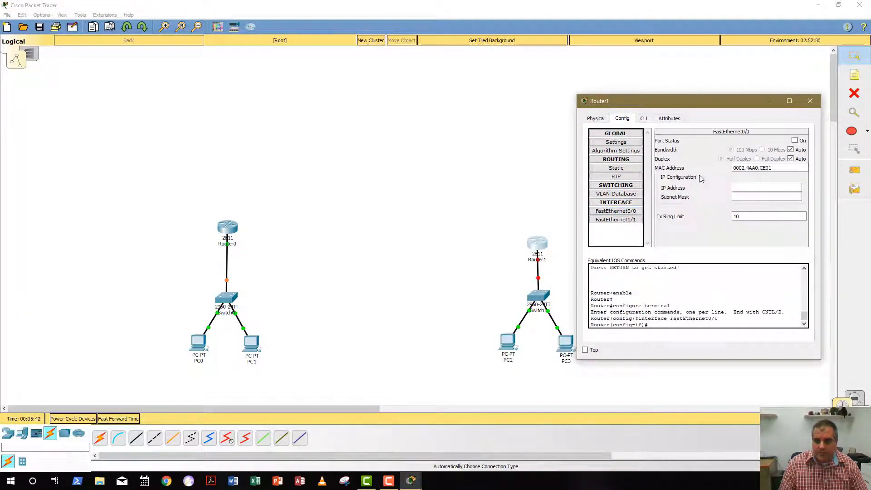
{"action": "left_click", "coordinate": [753, 186]}
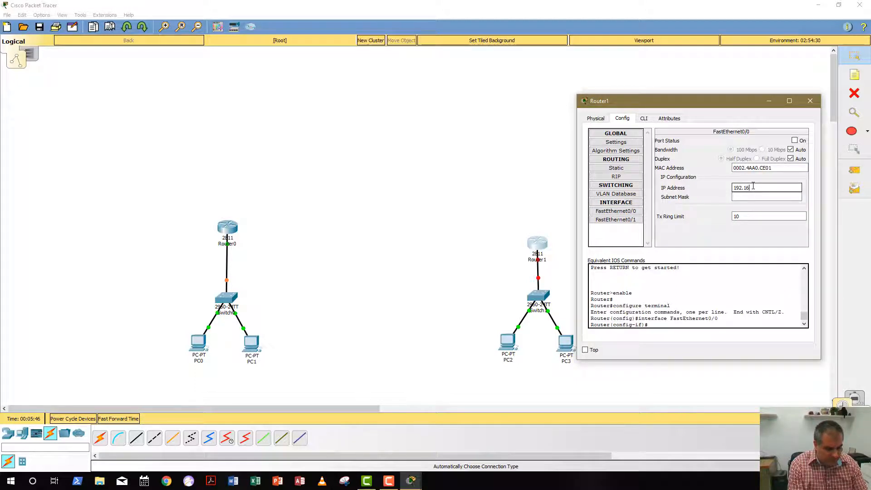
{"action": "type", "text": "192.168.2.1"}
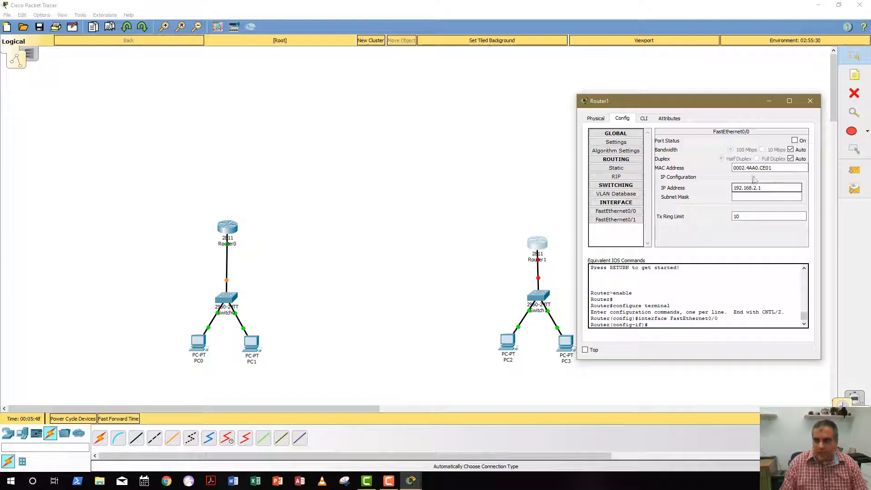
{"action": "left_click", "coordinate": [771, 197]}
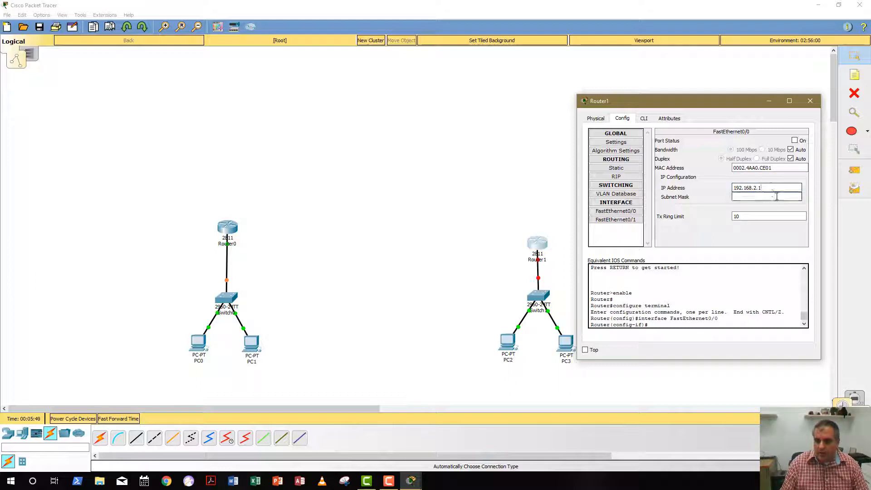
{"action": "left_click", "coordinate": [793, 141]}
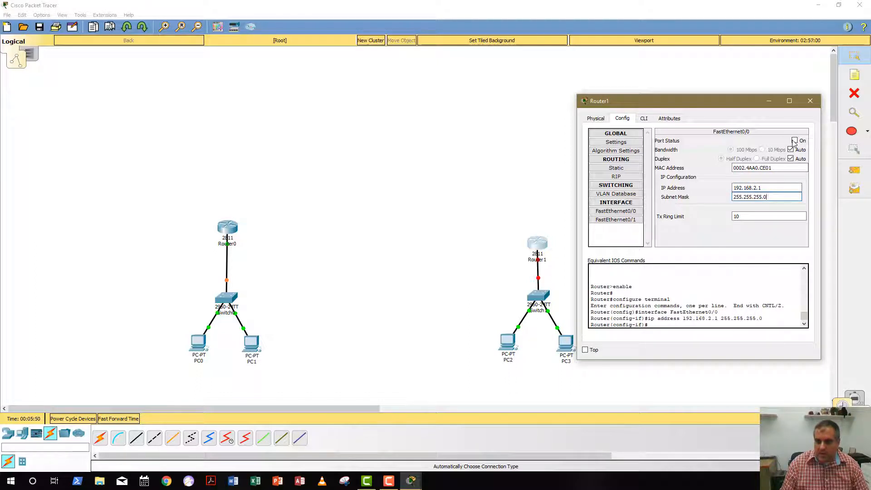
{"action": "left_click", "coordinate": [815, 103]}
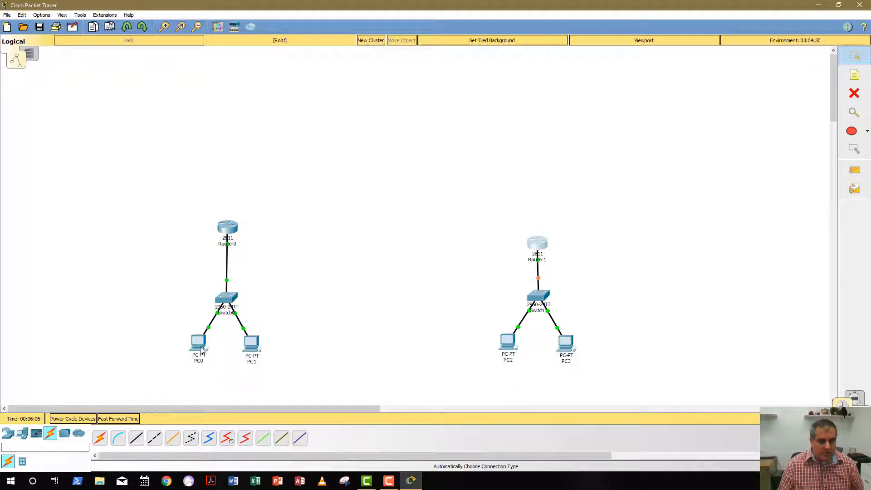
Ping PC1 at 192.168.1.3 from PC0's command prompt to test the local connection, and close PC0's window.
{"action": "left_click", "coordinate": [200, 349]}
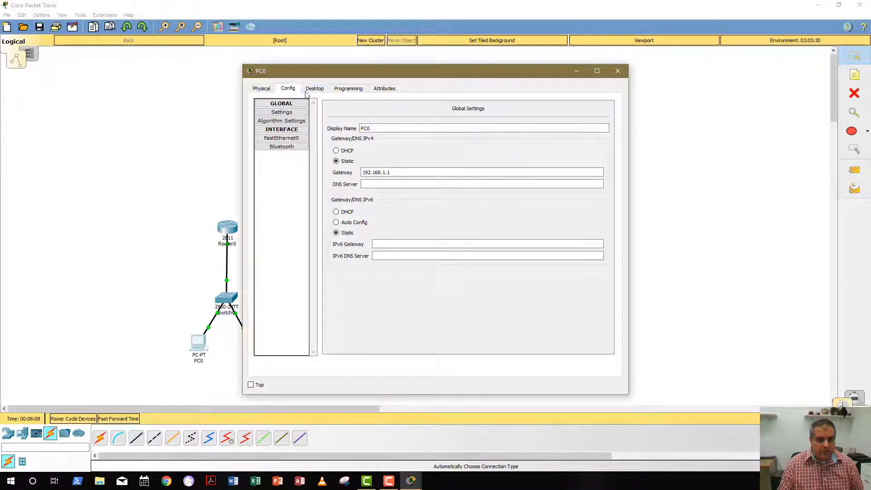
{"action": "left_click_drag", "start_coordinate": [317, 72], "coordinate": [365, 72]}
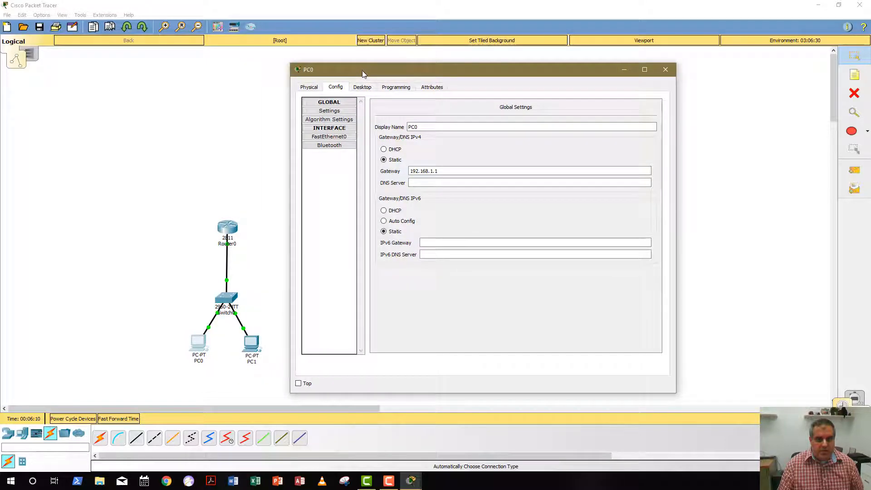
{"action": "left_click", "coordinate": [362, 87]}
{"action": "left_click", "coordinate": [566, 131]}
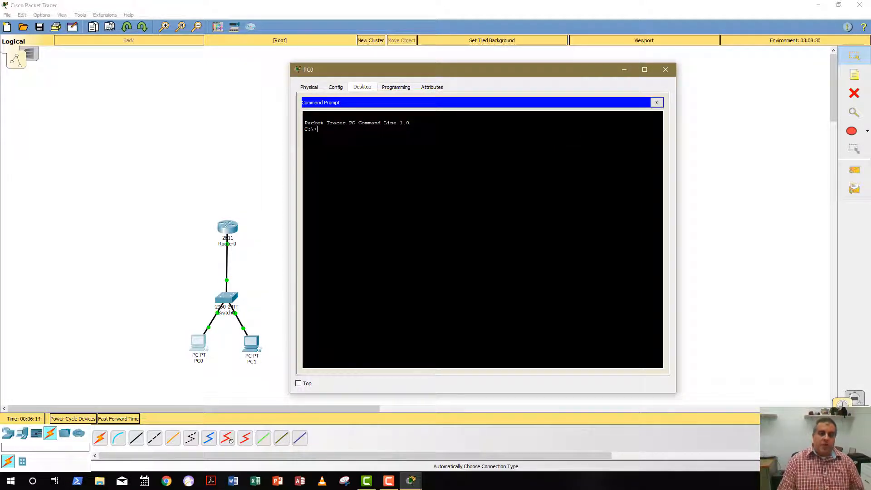
{"action": "type", "text": "ping"}
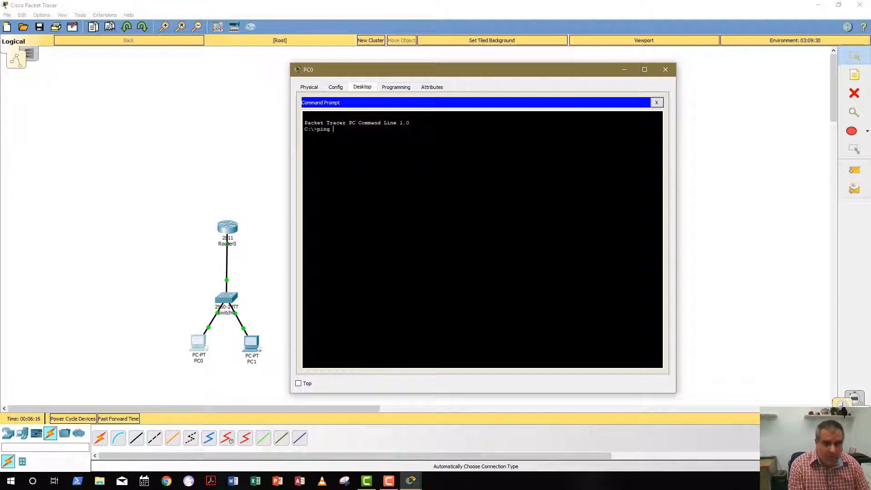
{"action": "type", "text": " 192."}
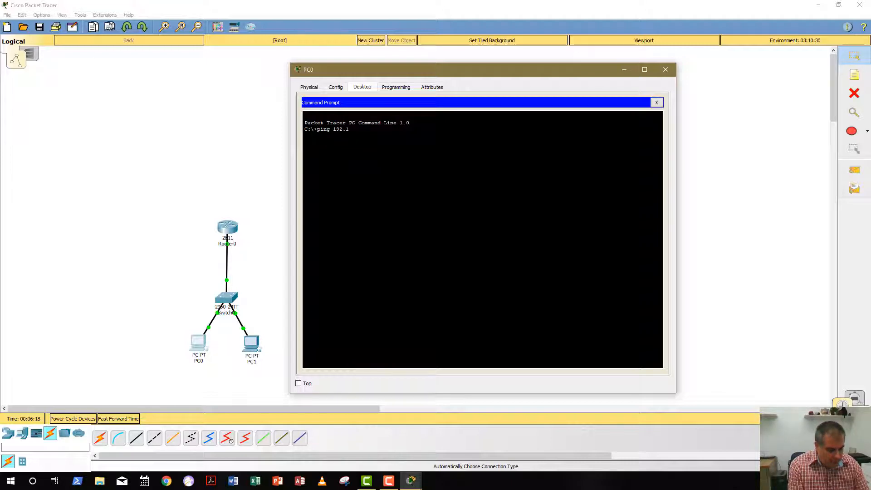
{"action": "type", "text": "168.1.3"}
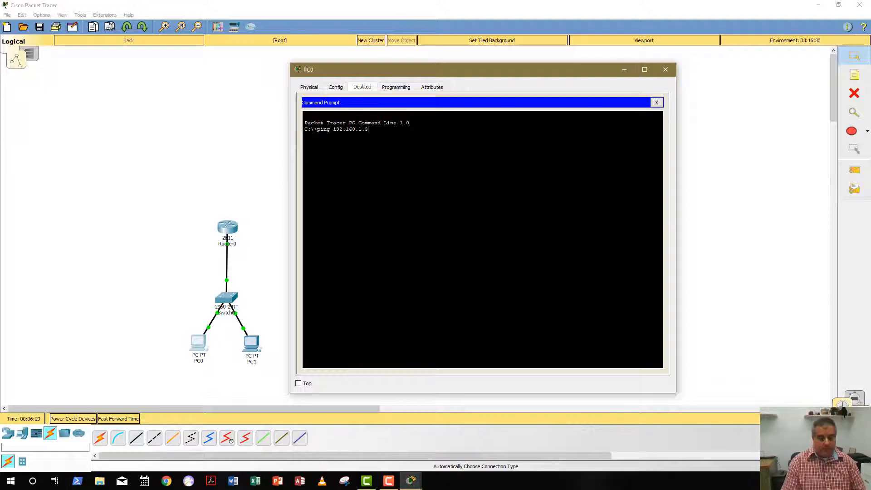
{"action": "key", "text": "Return"}
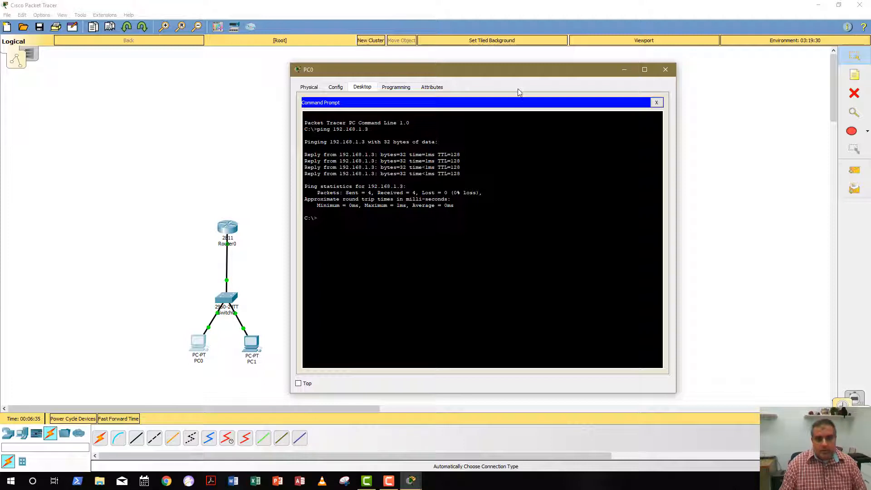
{"action": "left_click", "coordinate": [671, 78]}
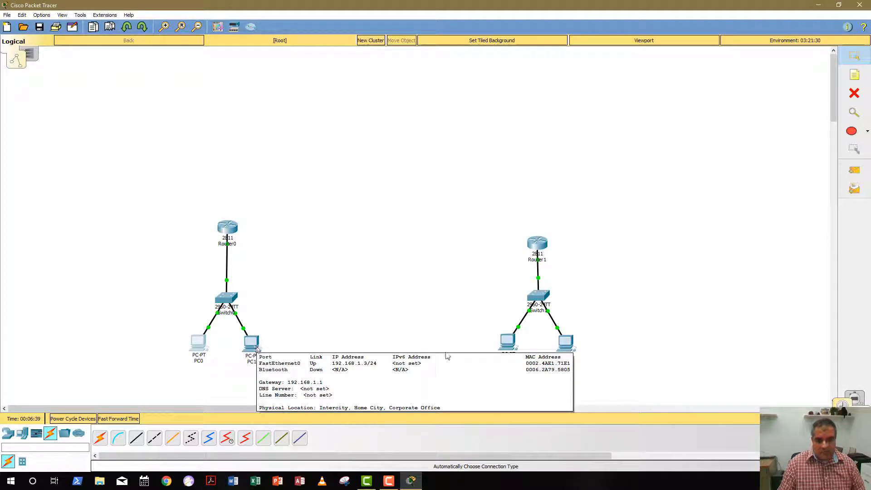
Ping PC3 at 192.168.2.3 from PC2's command prompt to test the local connection.
{"action": "left_click", "coordinate": [508, 341]}
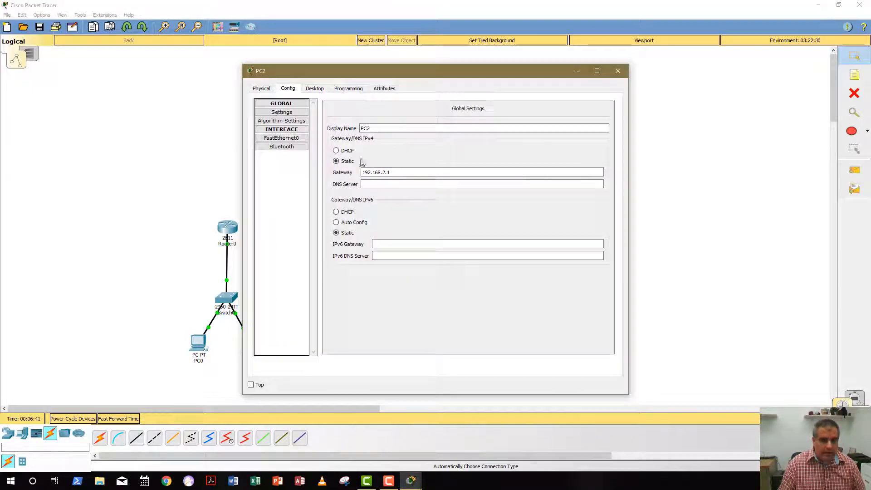
{"action": "left_click", "coordinate": [313, 89]}
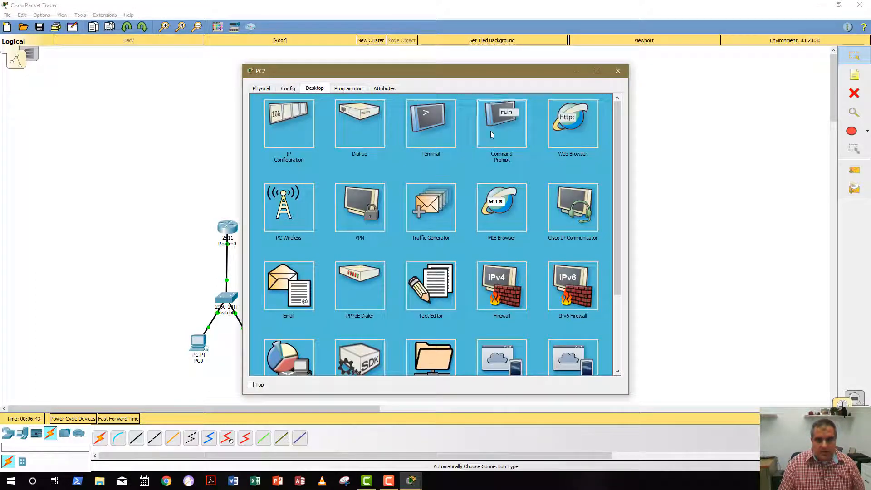
{"action": "left_click", "coordinate": [503, 119]}
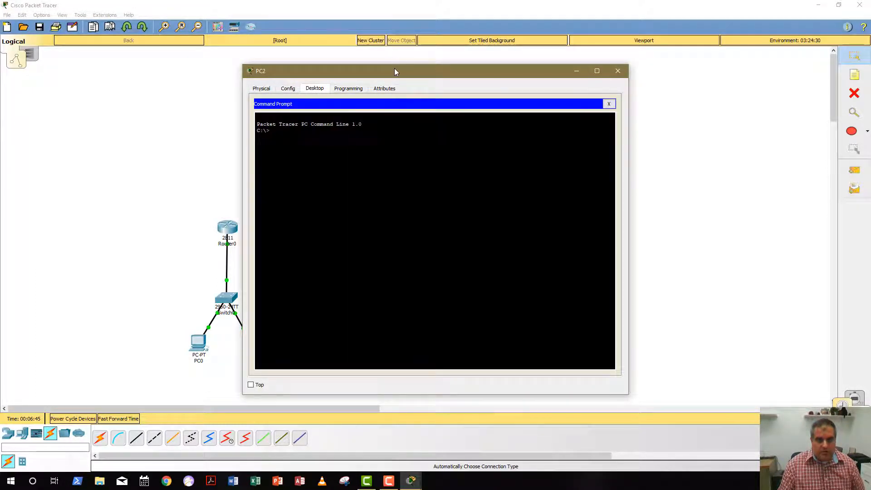
{"action": "left_click_drag", "start_coordinate": [394, 68], "coordinate": [318, 72]}
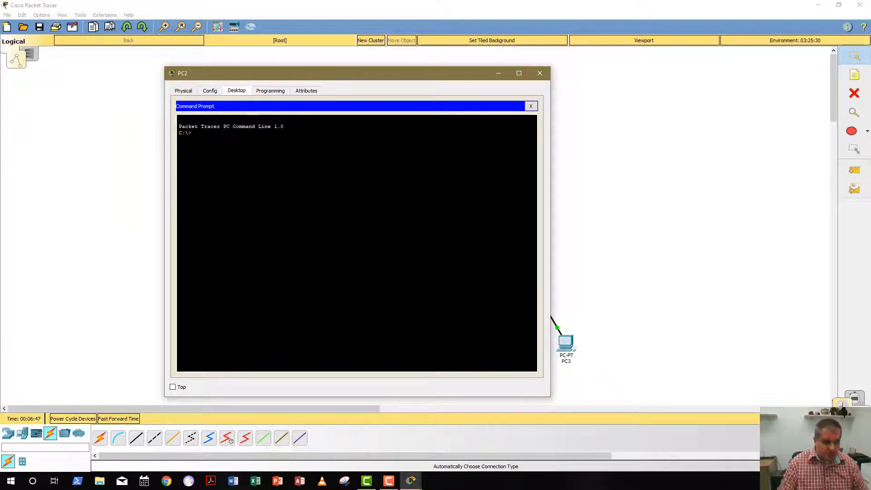
{"action": "type", "text": "ping 19"}
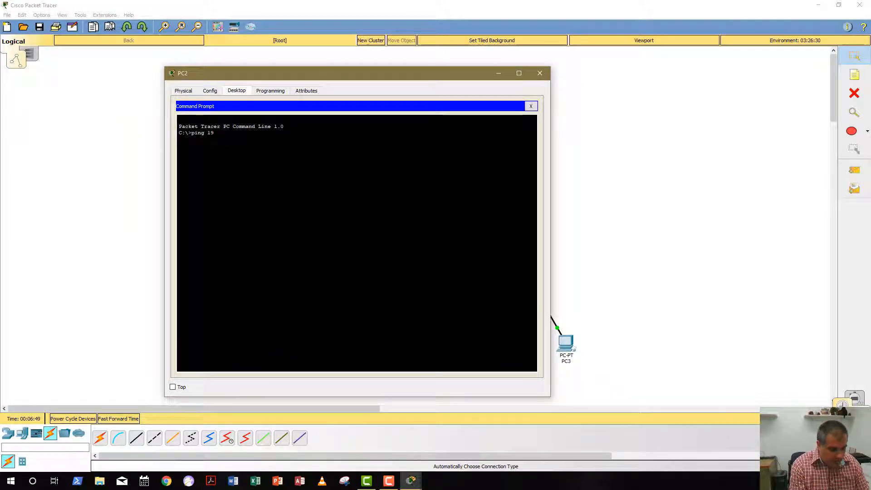
{"action": "type", "text": "2.168"}
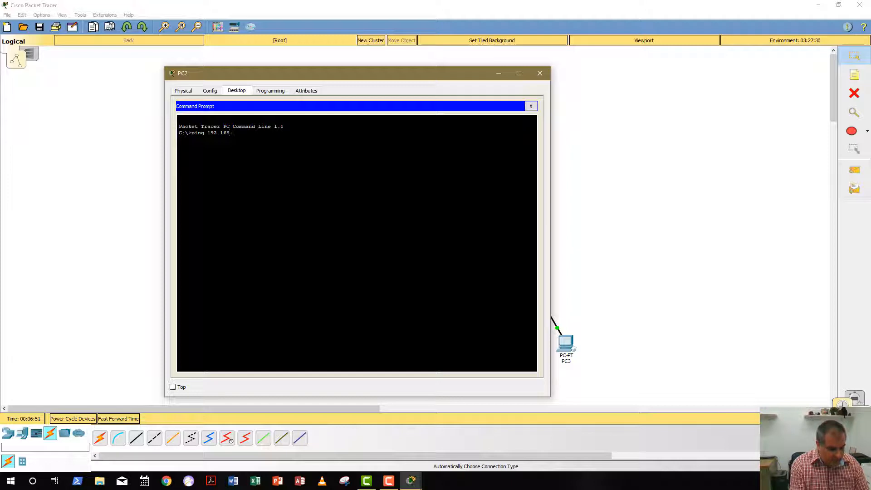
{"action": "type", "text": ".2.3"}
{"action": "key", "text": "Return"}
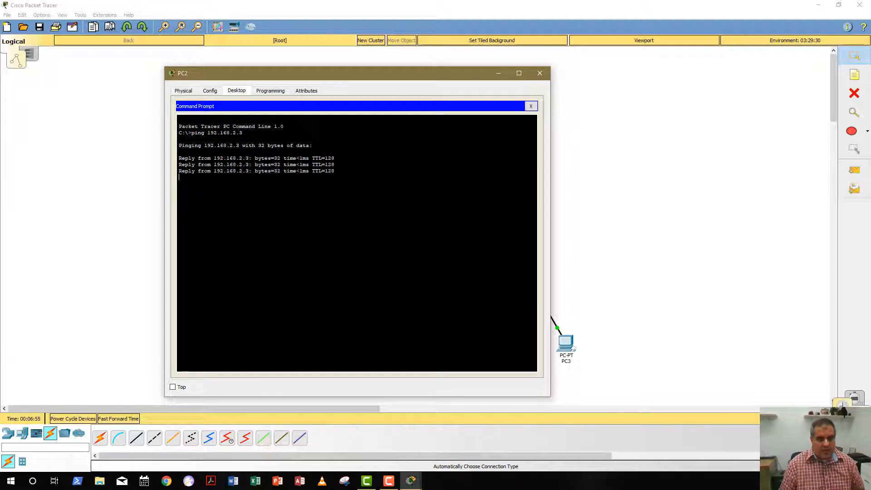
Ping the gateway at 192.168.2.1 from PC2's command prompt, and close PC2's window.
{"action": "type", "text": "p"}
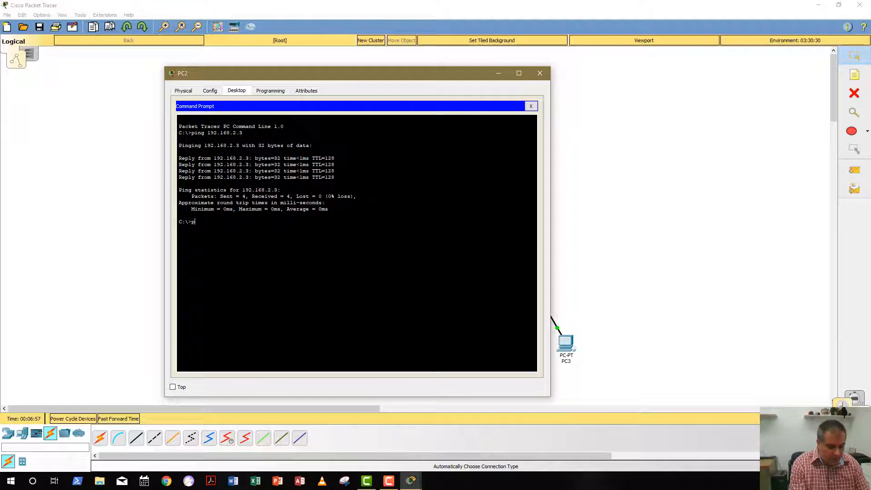
{"action": "type", "text": "ing "}
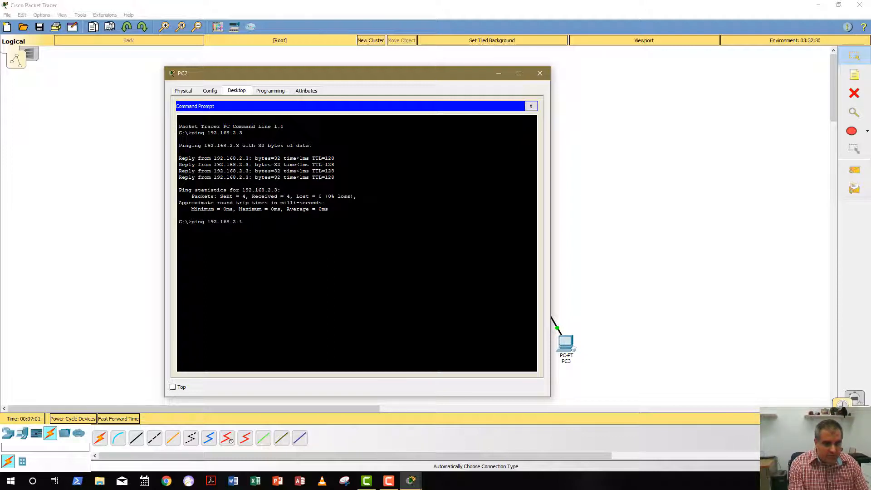
{"action": "type", "text": "192.168.2.1"}
{"action": "key", "text": "Return"}
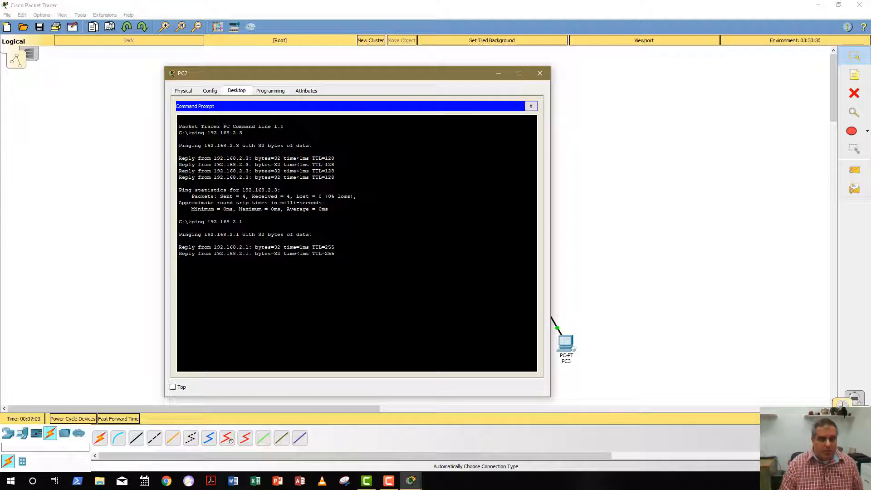
{"action": "left_click", "coordinate": [538, 77]}
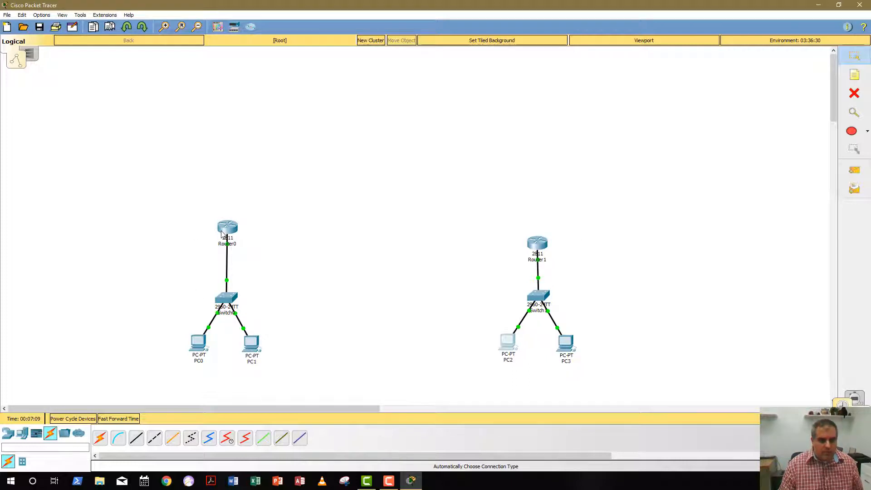
Connect Router0 to Router1 using the automatically chosen connection type.
{"action": "mouse_move", "coordinate": [221, 234]}
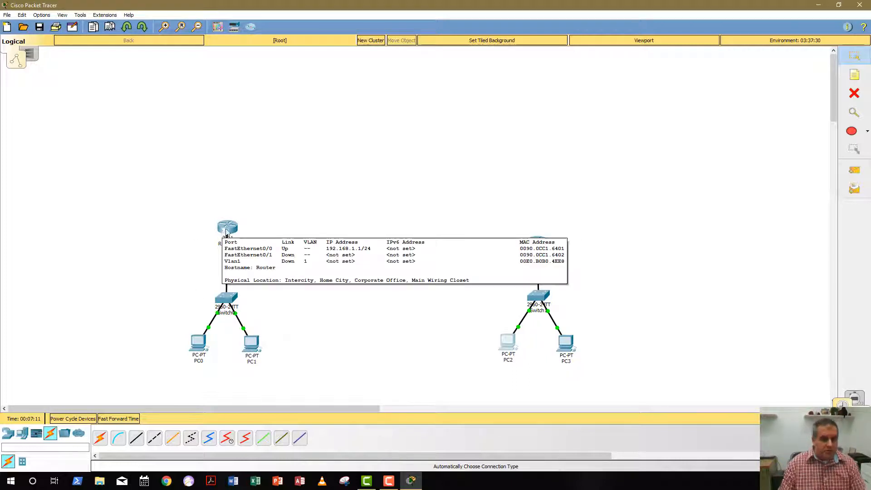
{"action": "left_click", "coordinate": [99, 438]}
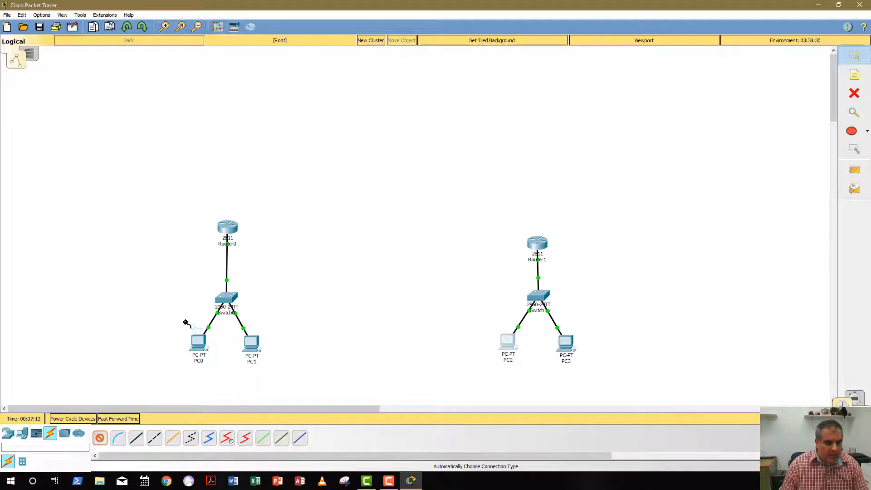
{"action": "left_click", "coordinate": [234, 229]}
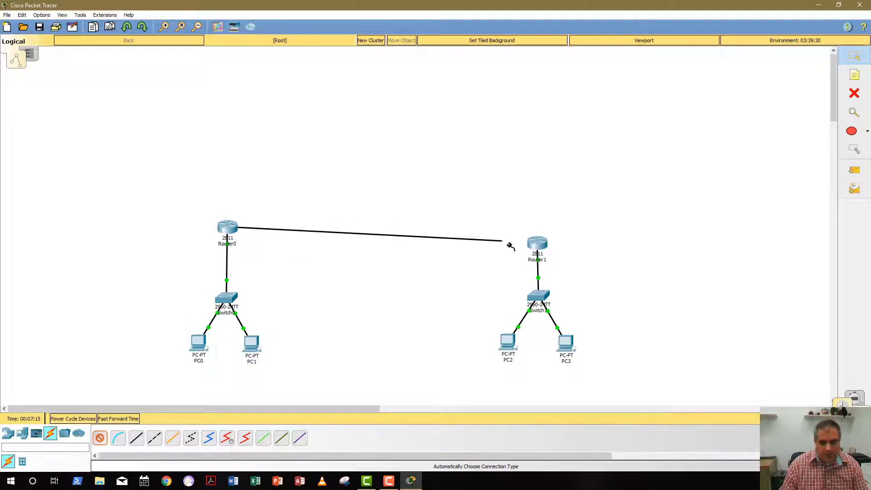
{"action": "left_click", "coordinate": [538, 244]}
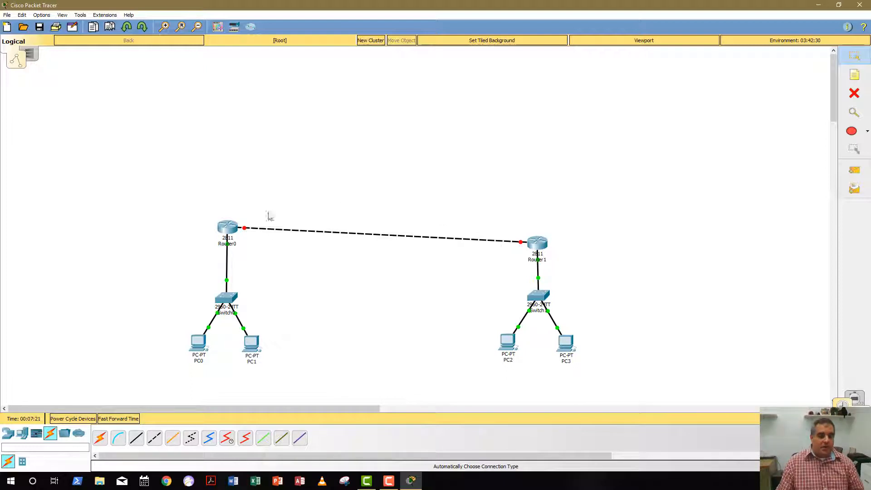
Configure Router0's FastEthernet0/1 with IP address 172.16.0.1 and subnet mask 255.255.0.0, turn the port on, and close its configuration.
{"action": "left_click", "coordinate": [232, 228]}
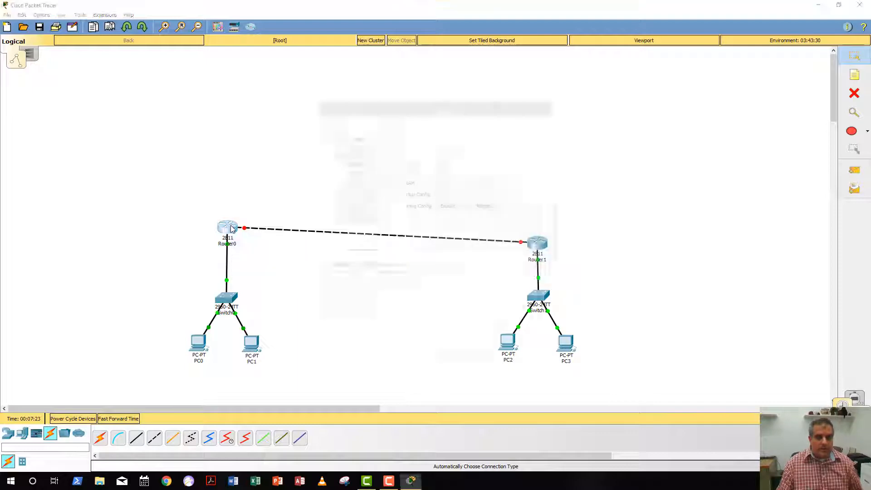
{"action": "left_click", "coordinate": [338, 223]}
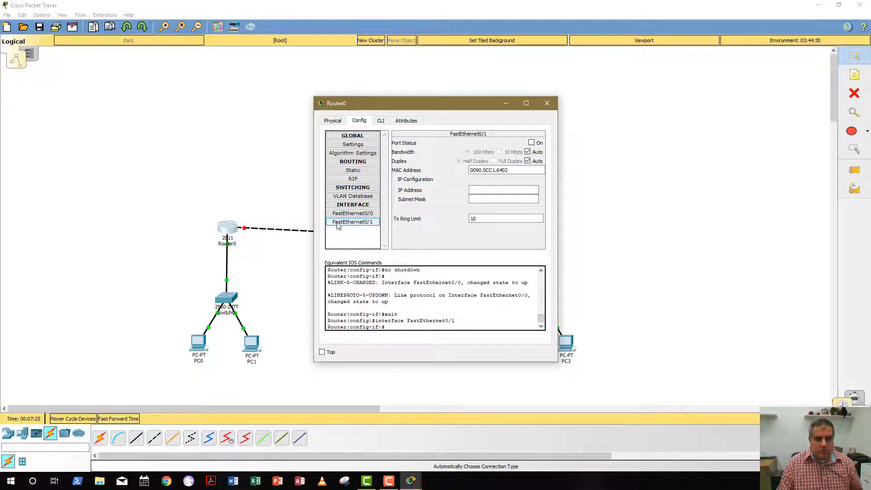
{"action": "left_click", "coordinate": [474, 189]}
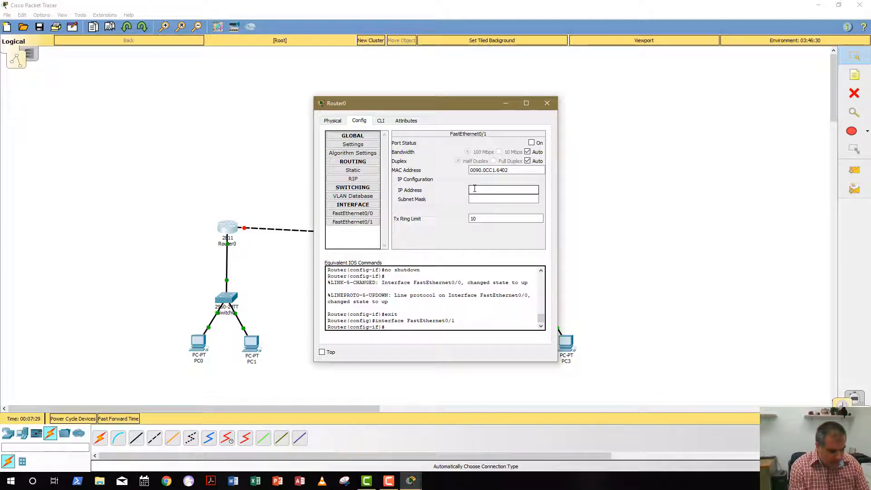
{"action": "type", "text": "172.16.0"}
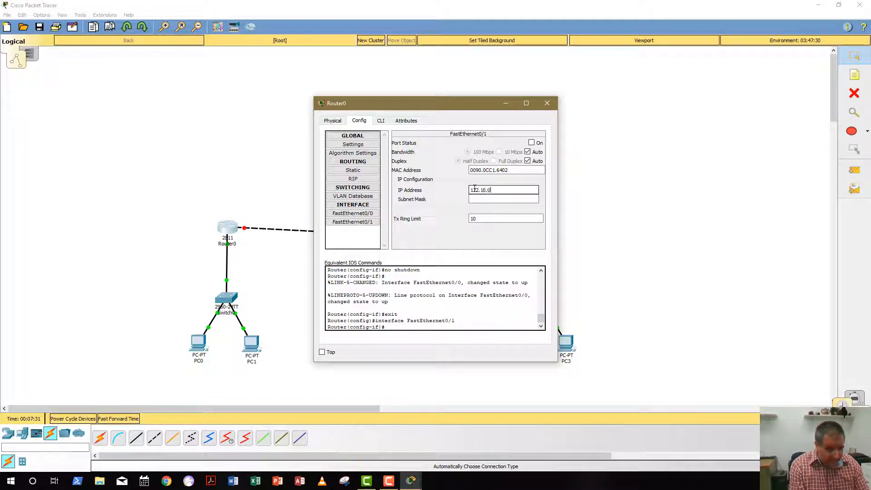
{"action": "type", "text": ".1"}
{"action": "key", "text": "Tab"}
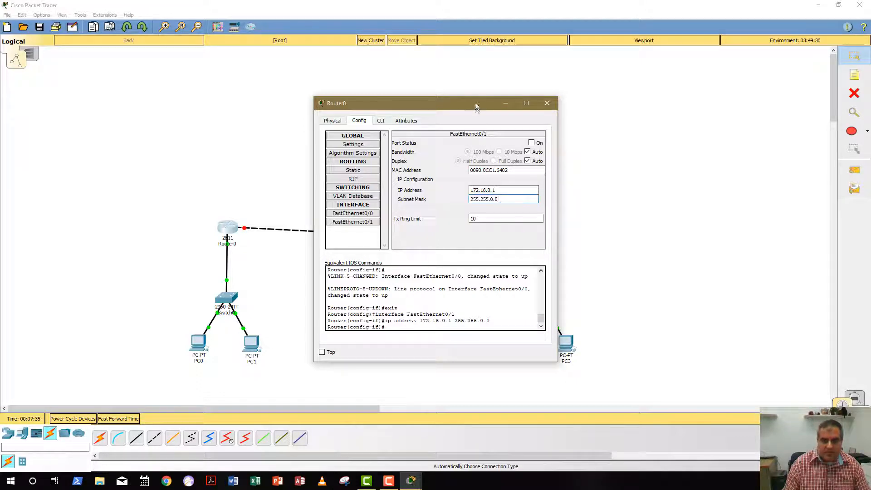
{"action": "left_click", "coordinate": [531, 142]}
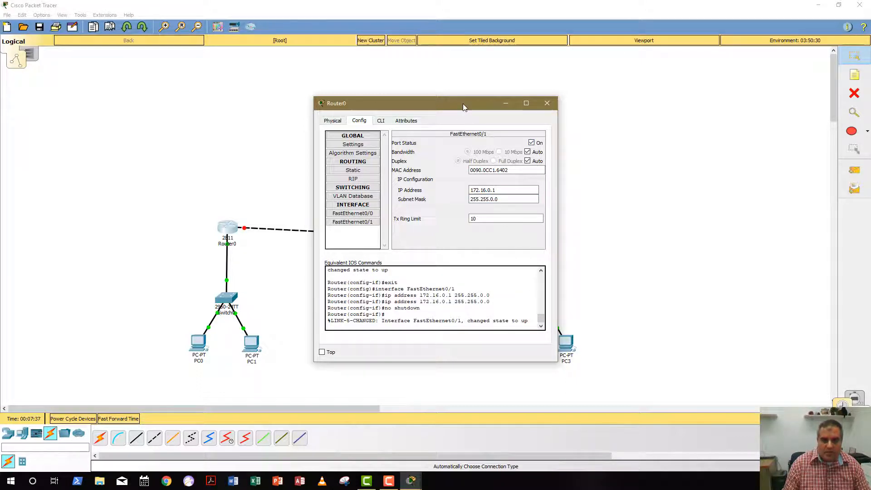
{"action": "left_click_drag", "start_coordinate": [462, 104], "coordinate": [688, 92]}
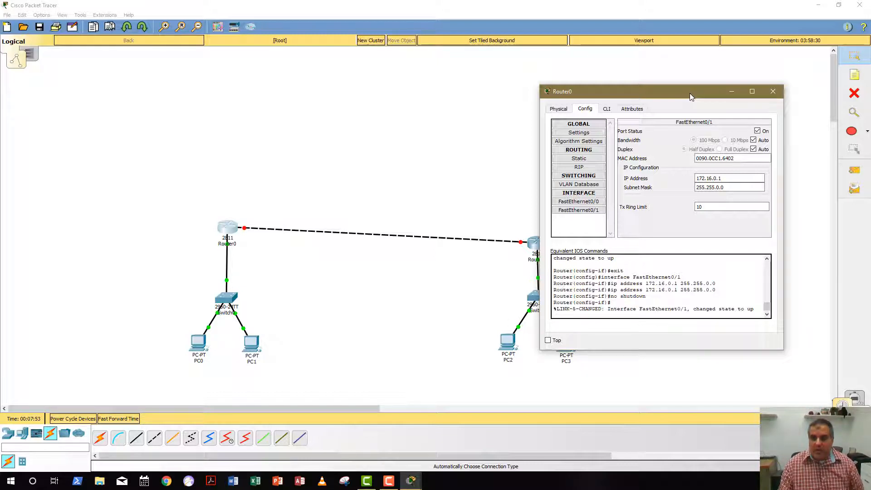
{"action": "left_click", "coordinate": [773, 91]}
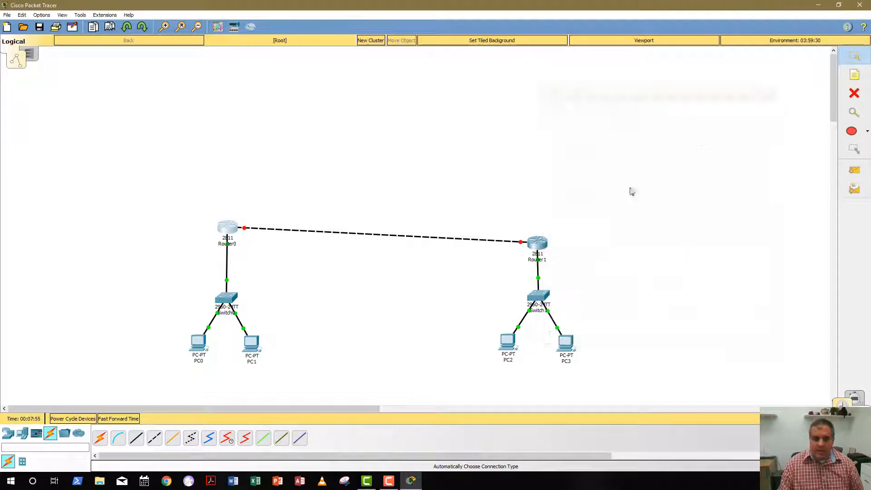
Configure Router1's FastEthernet0/1 with IP address 172.16.0.2 and subnet mask 255.255.0.0, turn the port on, and close its configuration.
{"action": "left_click", "coordinate": [539, 245]}
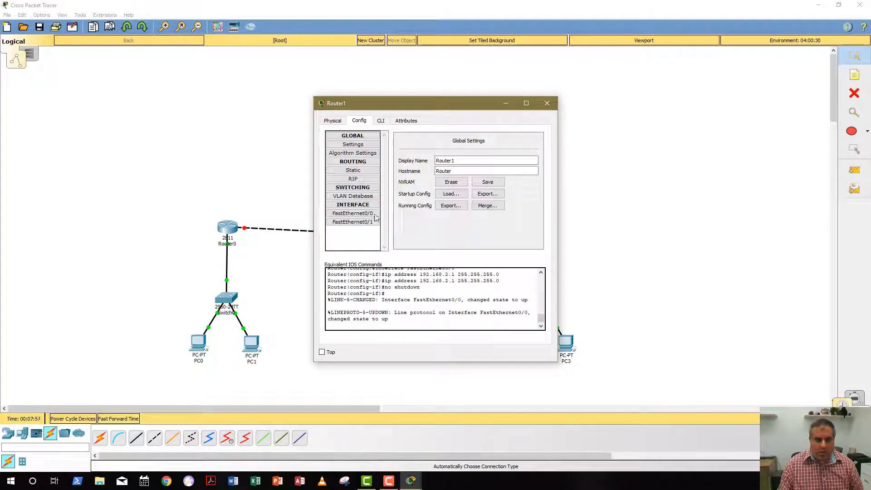
{"action": "left_click", "coordinate": [365, 223]}
{"action": "left_click", "coordinate": [474, 188]}
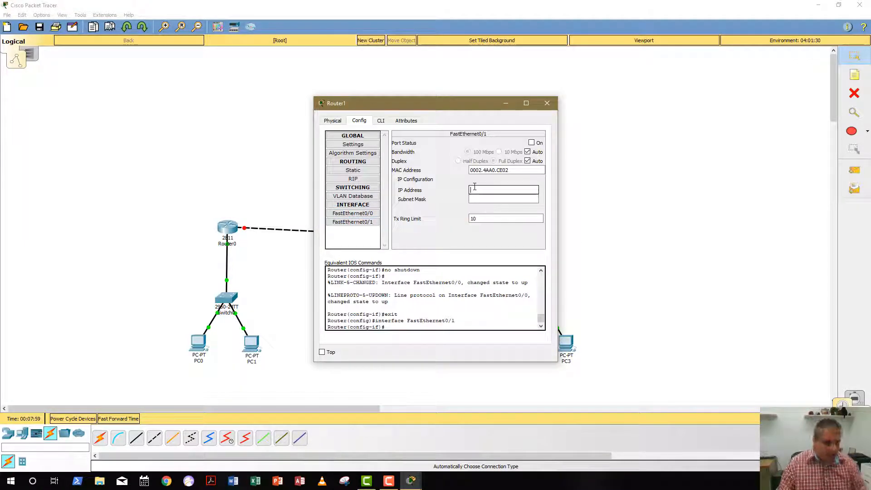
{"action": "type", "text": "172.16.0.2"}
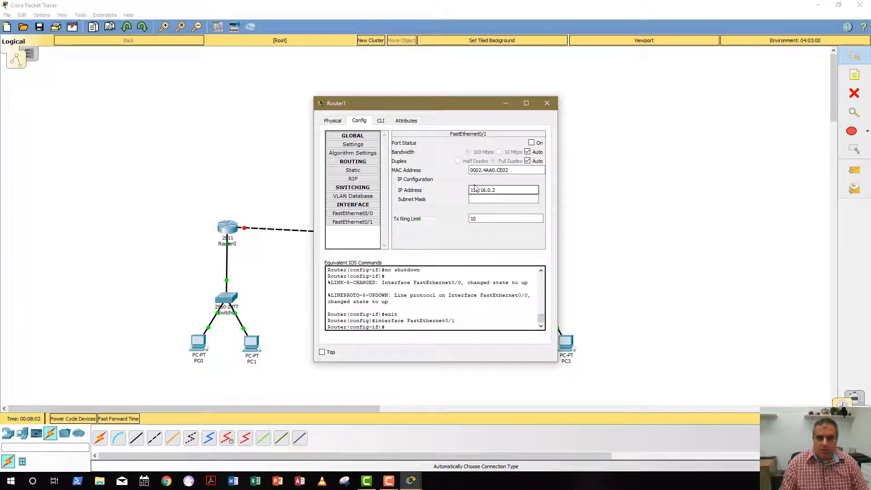
{"action": "key", "text": "Tab"}
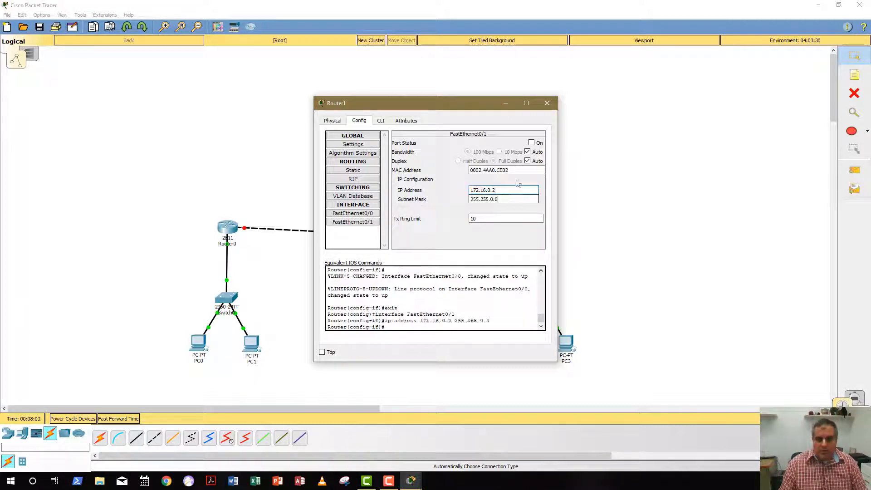
{"action": "left_click", "coordinate": [531, 143]}
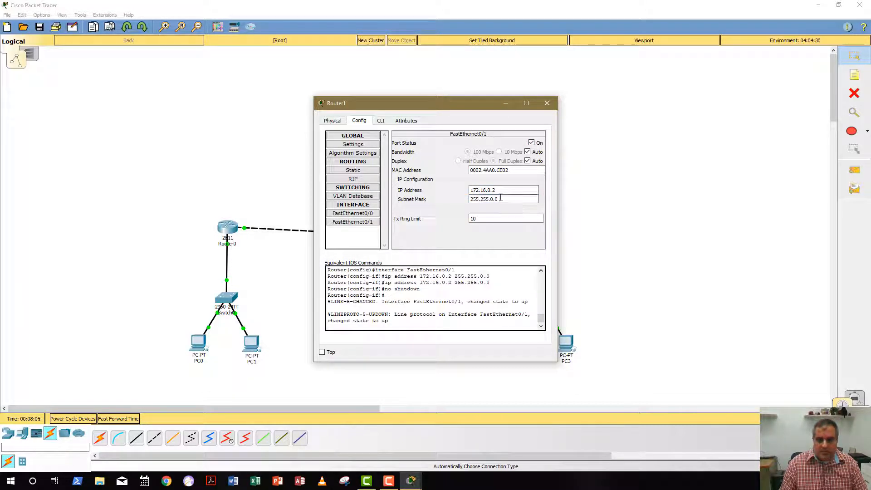
{"action": "left_click", "coordinate": [547, 103]}
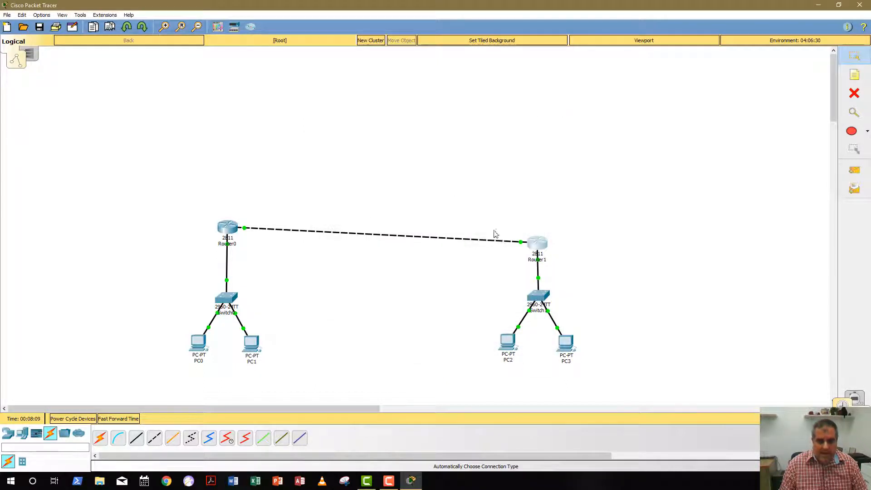
Ping 192.168.2.2 from PC0's command prompt to test the connection between the two networks, and close PC0's window.
{"action": "left_click", "coordinate": [202, 345]}
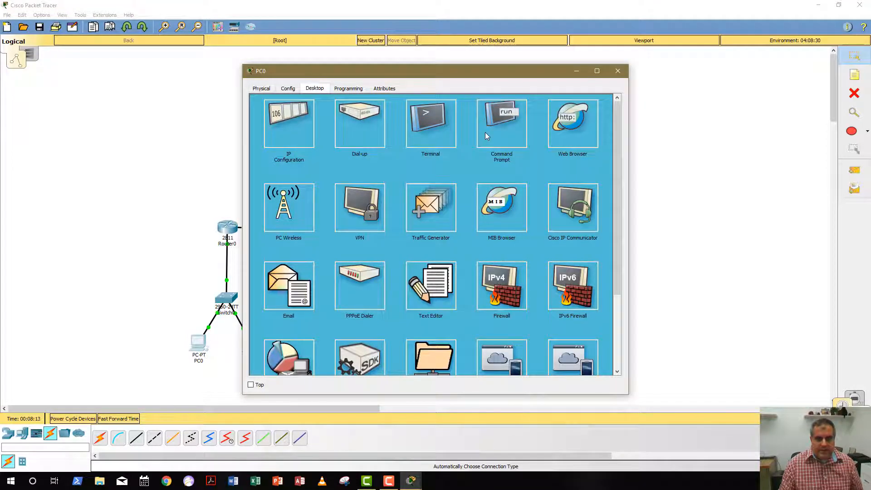
{"action": "left_click", "coordinate": [486, 131]}
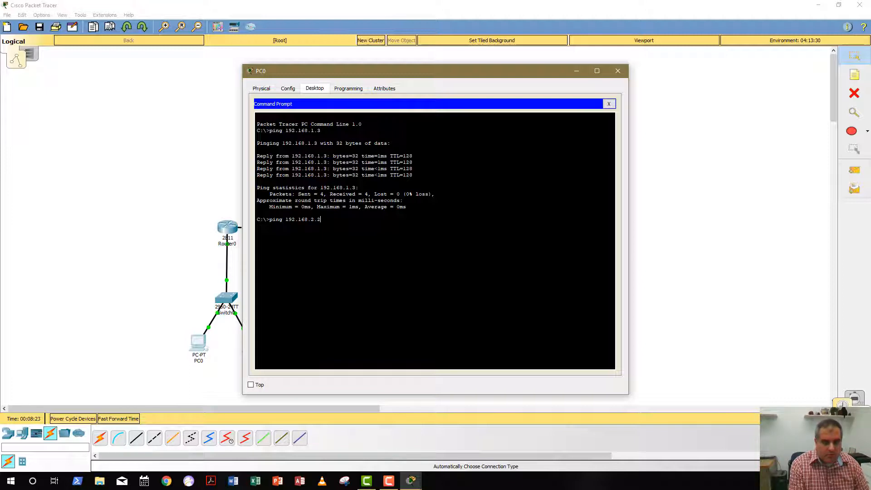
{"action": "key", "text": "Return"}
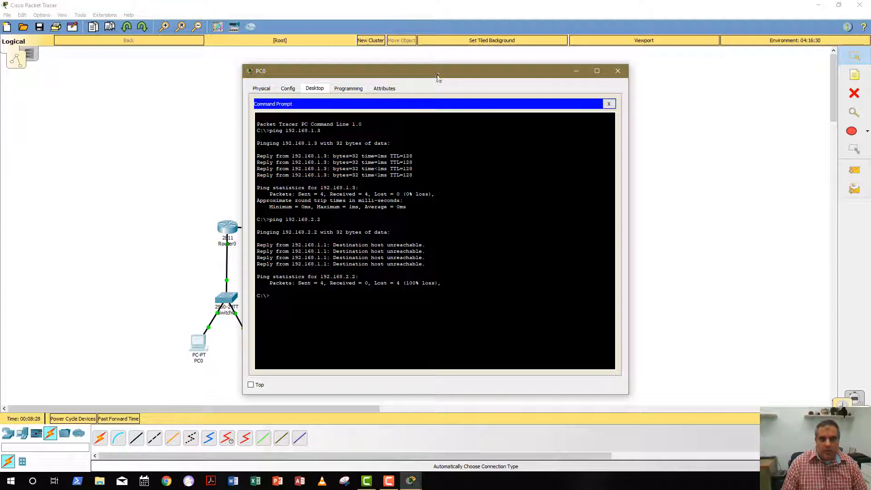
{"action": "left_click_drag", "start_coordinate": [441, 75], "coordinate": [629, 86]}
{"action": "left_click", "coordinate": [786, 82]}
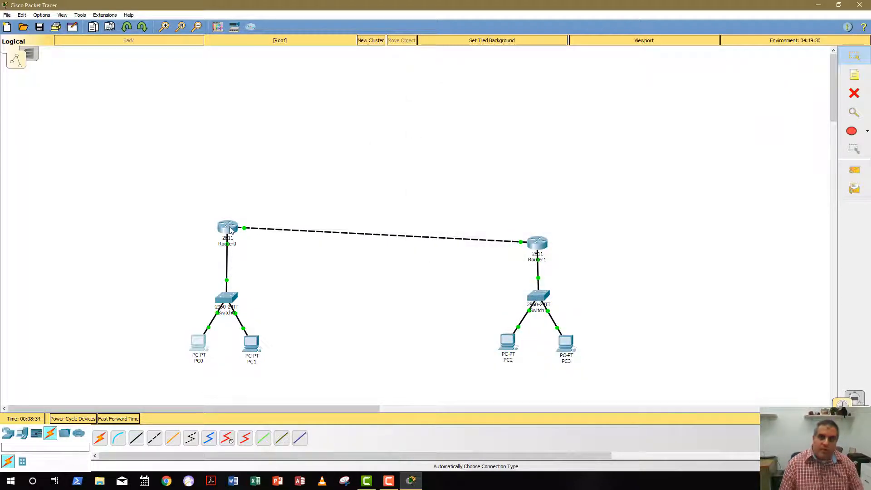
Open Router0's RIP routing settings and check the IP addresses of its FastEthernet0/0 and FastEthernet0/1 interfaces.
{"action": "mouse_move", "coordinate": [230, 231]}
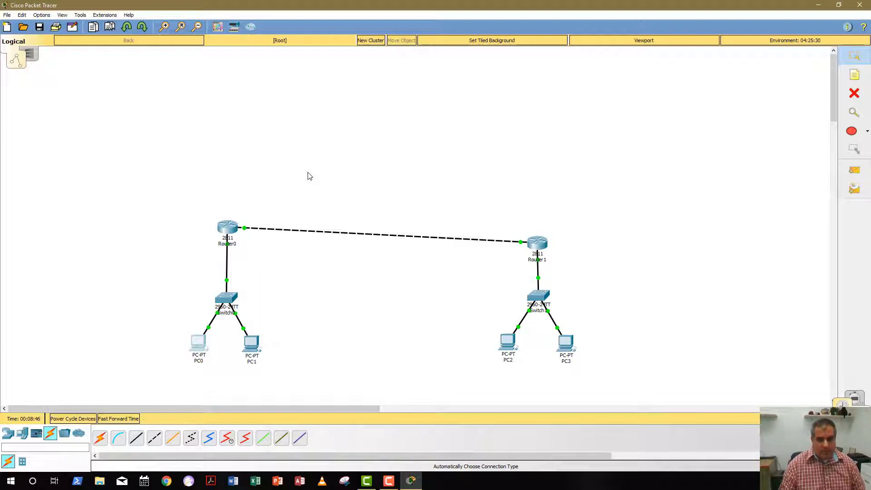
{"action": "left_click", "coordinate": [233, 225]}
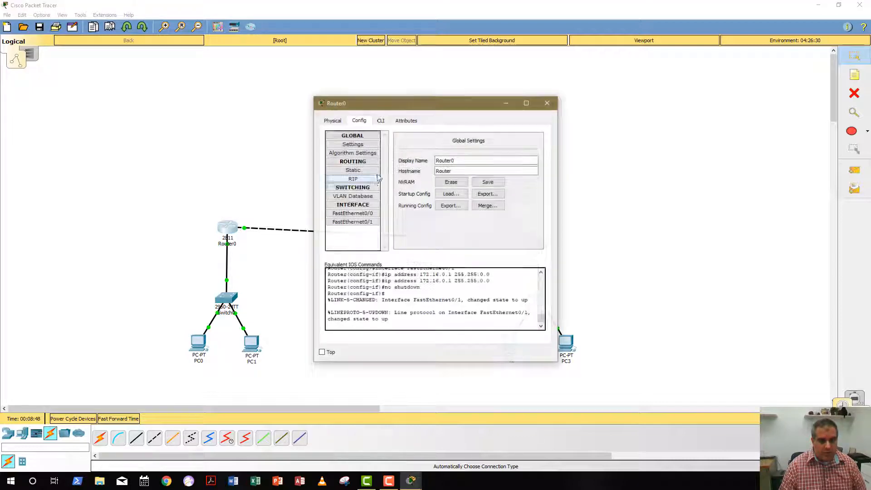
{"action": "left_click", "coordinate": [353, 178]}
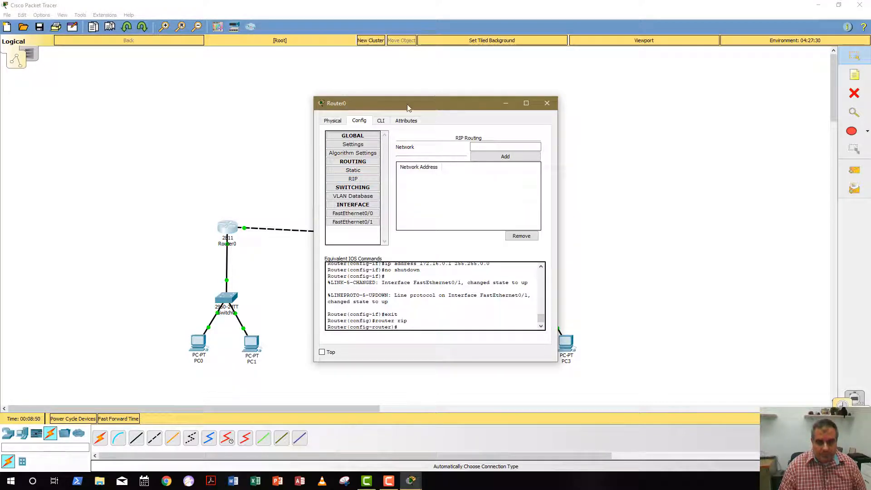
{"action": "left_click_drag", "start_coordinate": [447, 103], "coordinate": [407, 110]}
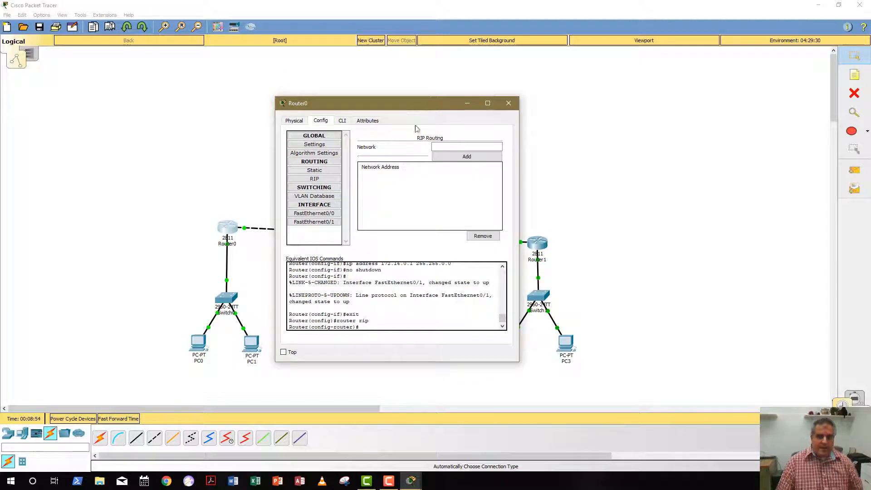
{"action": "left_click", "coordinate": [452, 147]}
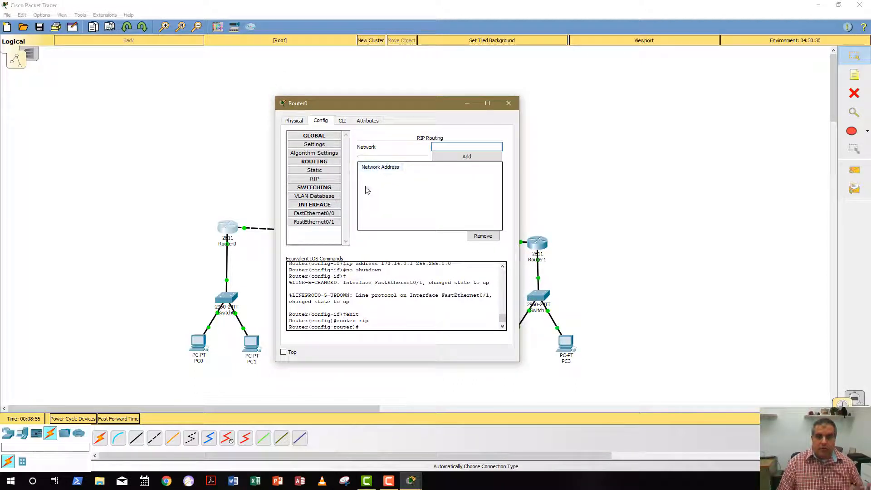
{"action": "left_click", "coordinate": [323, 215]}
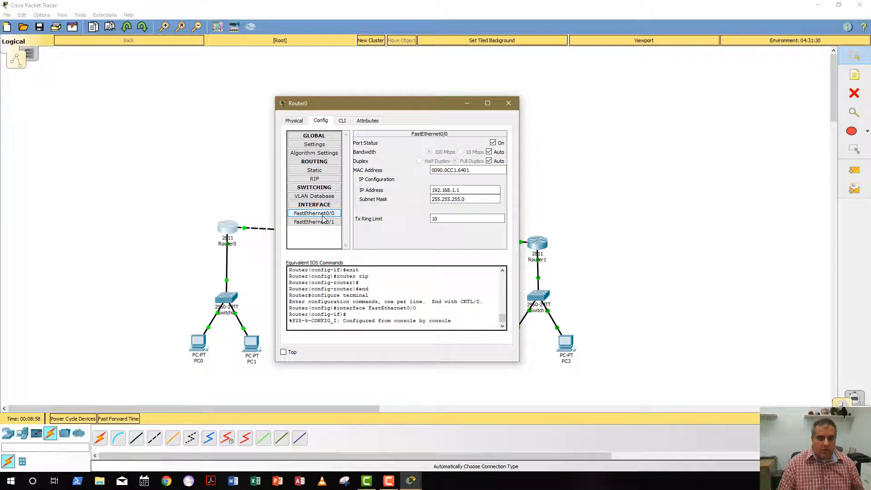
{"action": "left_click", "coordinate": [445, 191]}
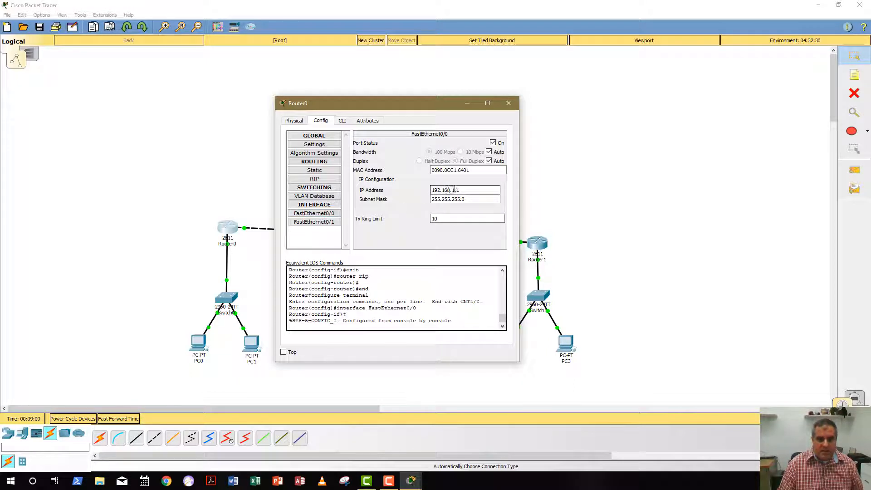
{"action": "left_click", "coordinate": [331, 222]}
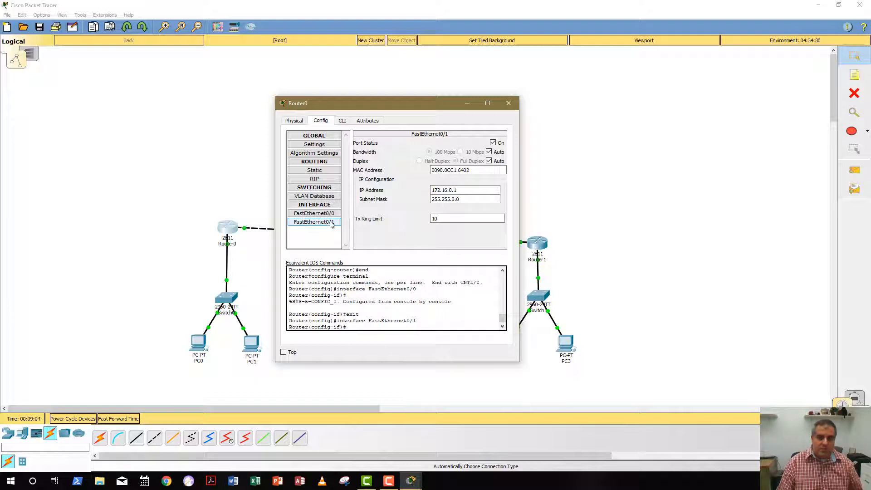
Add networks 192.168.1.0 and 172.16.0.0 to Router0's RIP routing and close its configuration.
{"action": "left_click", "coordinate": [325, 179]}
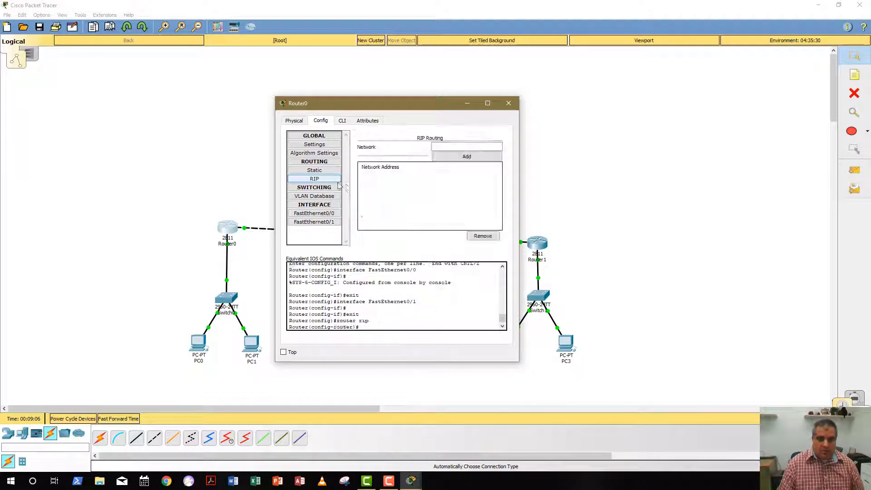
{"action": "left_click", "coordinate": [443, 146]}
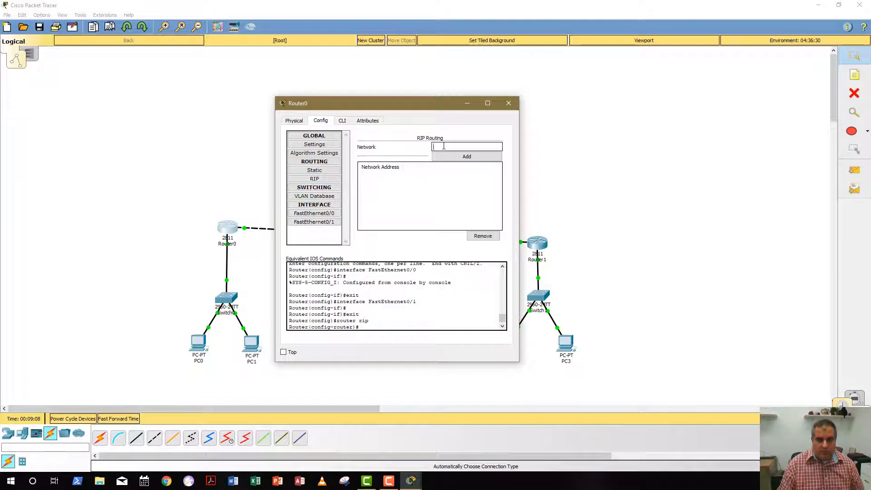
{"action": "type", "text": "19"}
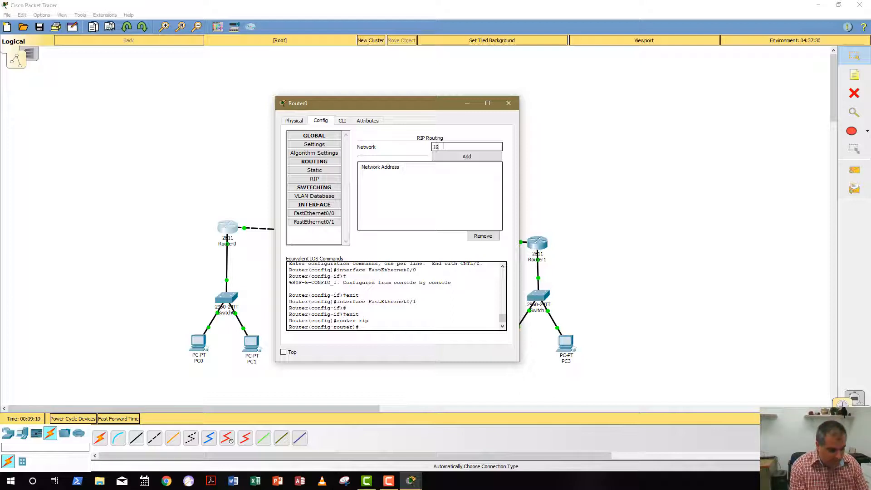
{"action": "type", "text": "2.168.1.0"}
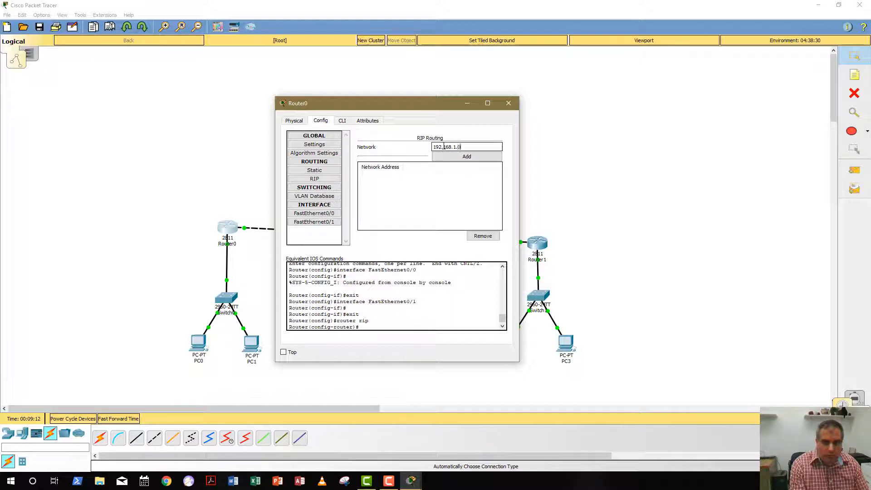
{"action": "left_click", "coordinate": [466, 156]}
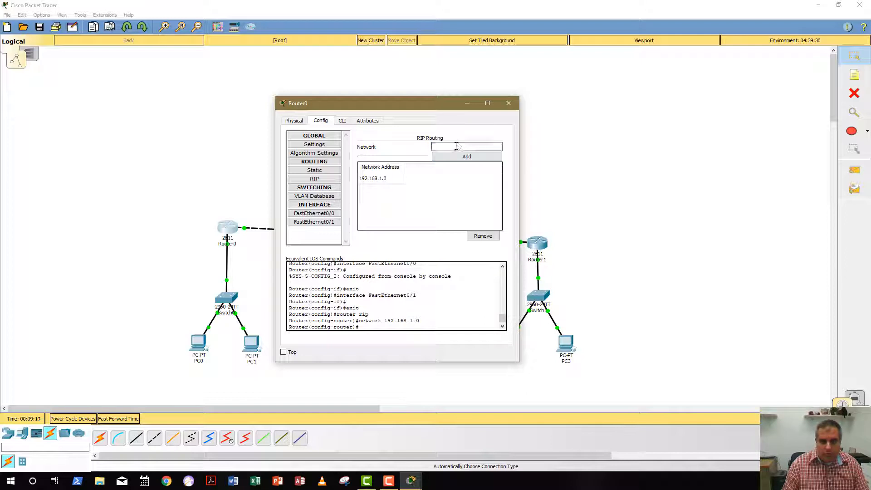
{"action": "left_click", "coordinate": [455, 146]}
{"action": "type", "text": "172.16.0.0"}
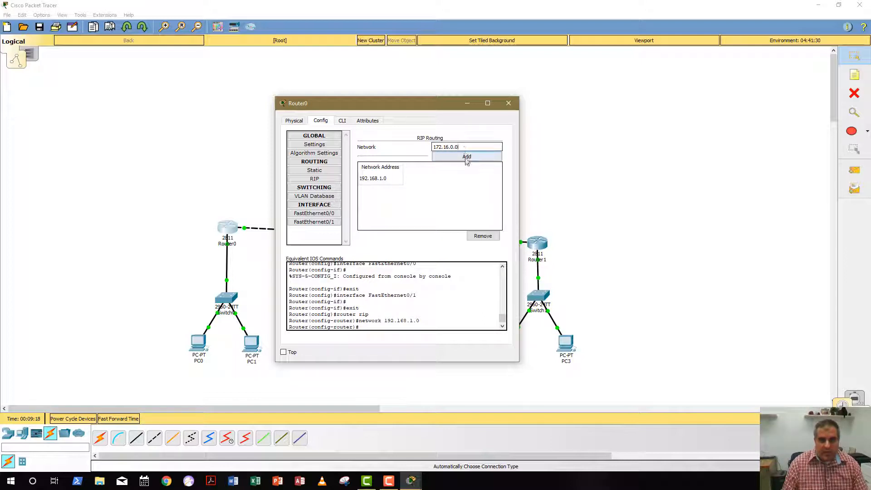
{"action": "left_click", "coordinate": [466, 156]}
{"action": "left_click", "coordinate": [508, 106]}
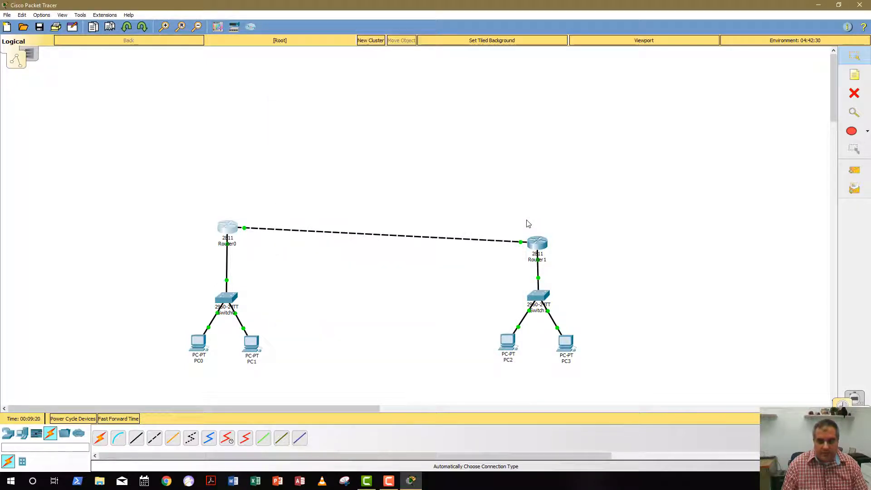
Add networks 192.168.2.0 and 172.16.0.0 to Router1's RIP routing and close its configuration.
{"action": "left_click", "coordinate": [538, 241]}
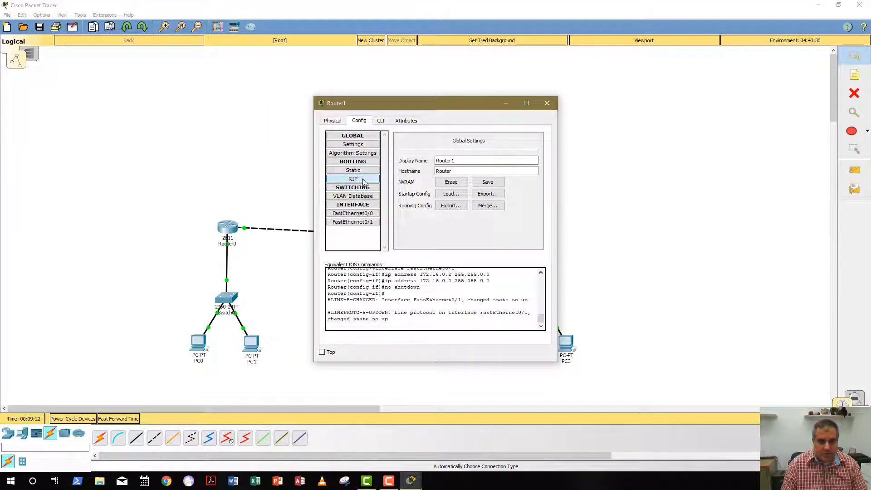
{"action": "left_click", "coordinate": [353, 179]}
{"action": "left_click", "coordinate": [497, 146]}
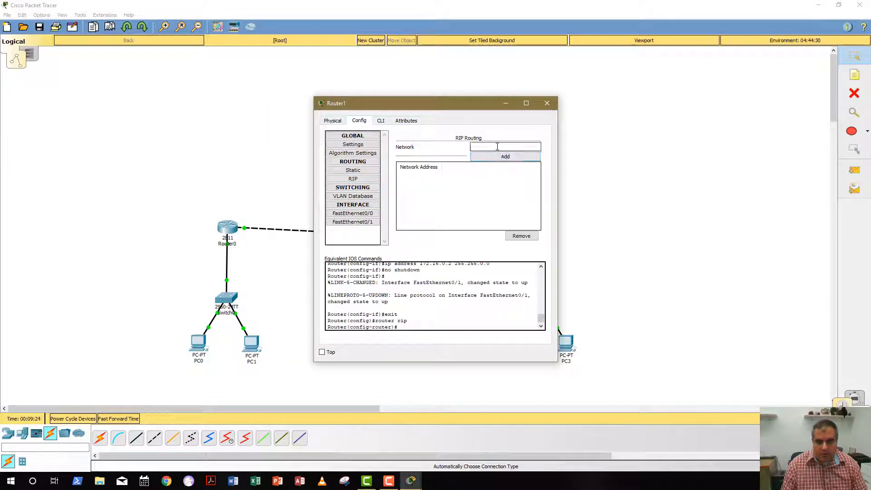
{"action": "type", "text": "192.1"}
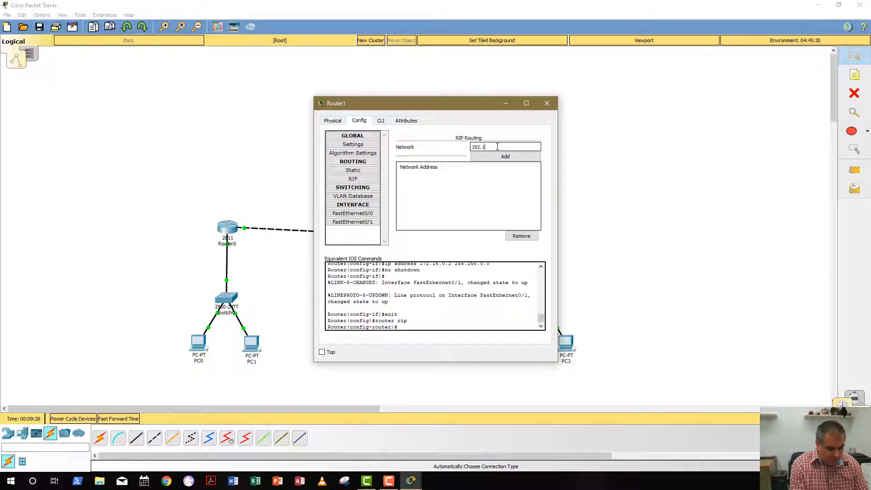
{"action": "type", "text": "68.2.0"}
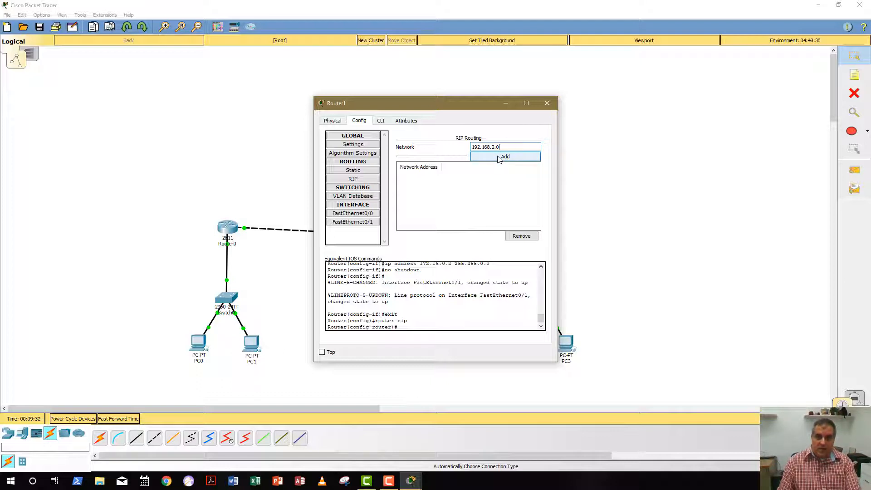
{"action": "left_click", "coordinate": [499, 156]}
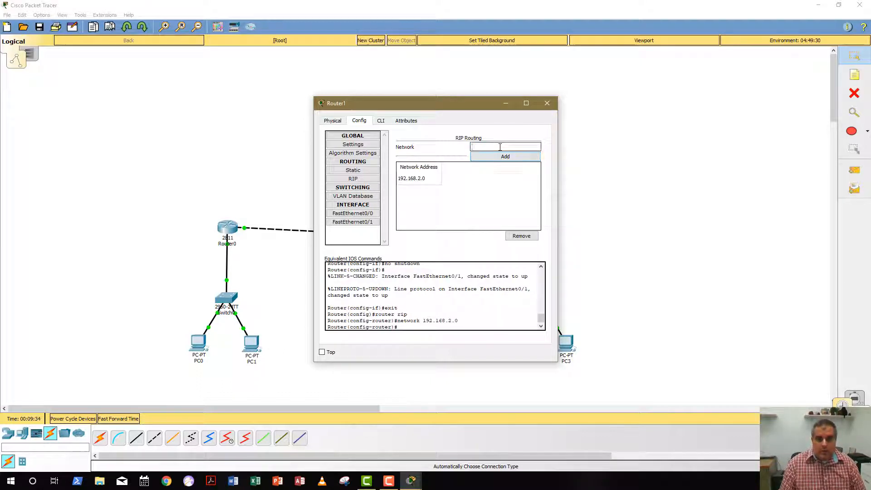
{"action": "left_click", "coordinate": [500, 146]}
{"action": "type", "text": "172.1"}
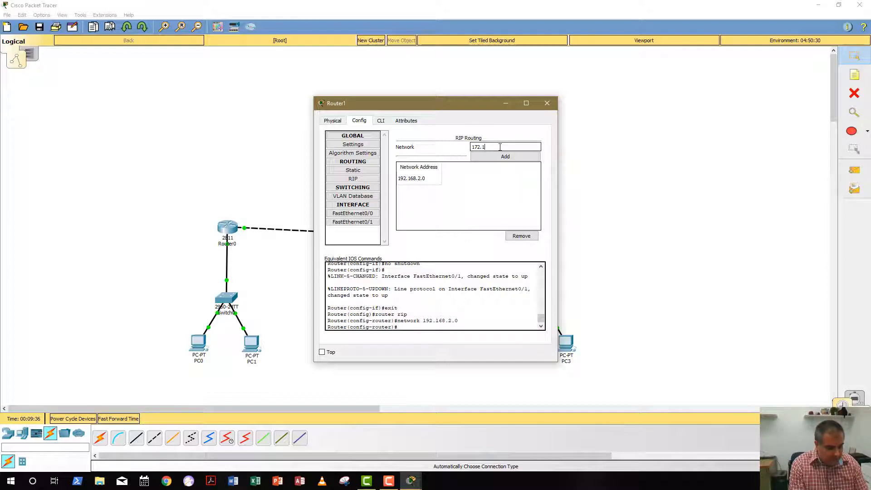
{"action": "type", "text": "6.0.0"}
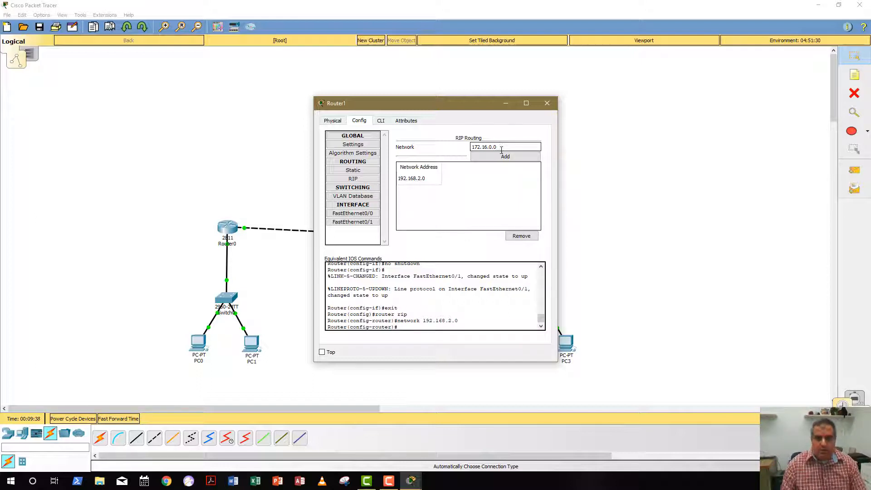
{"action": "left_click", "coordinate": [501, 156]}
{"action": "left_click", "coordinate": [547, 104]}
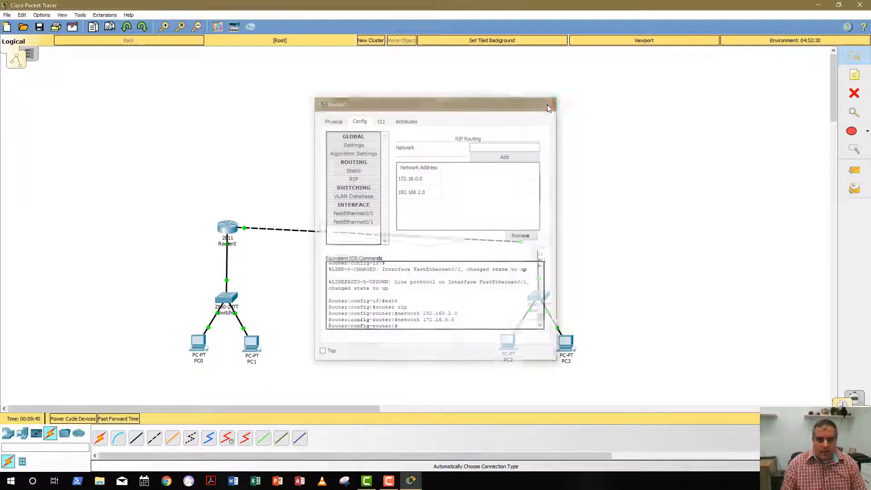
Review Router0's RIP networks and the settings of both its FastEthernet interfaces, and close its window.
{"action": "left_click", "coordinate": [229, 237]}
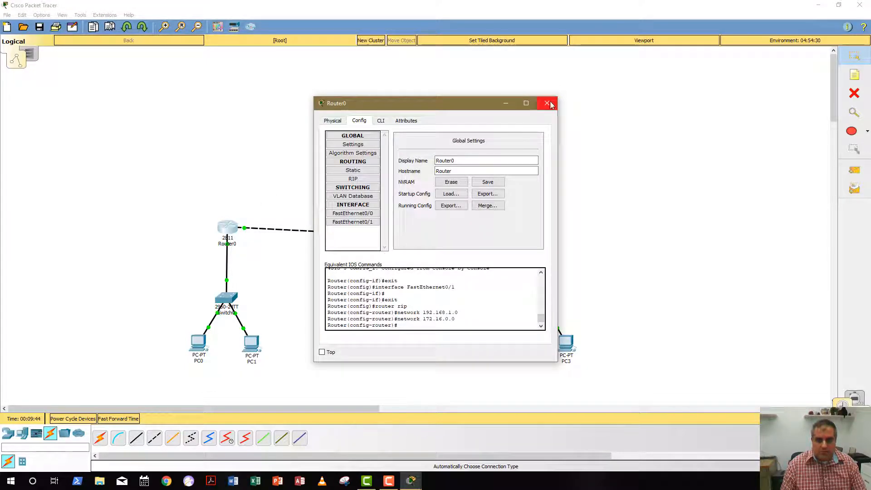
{"action": "left_click", "coordinate": [353, 178]}
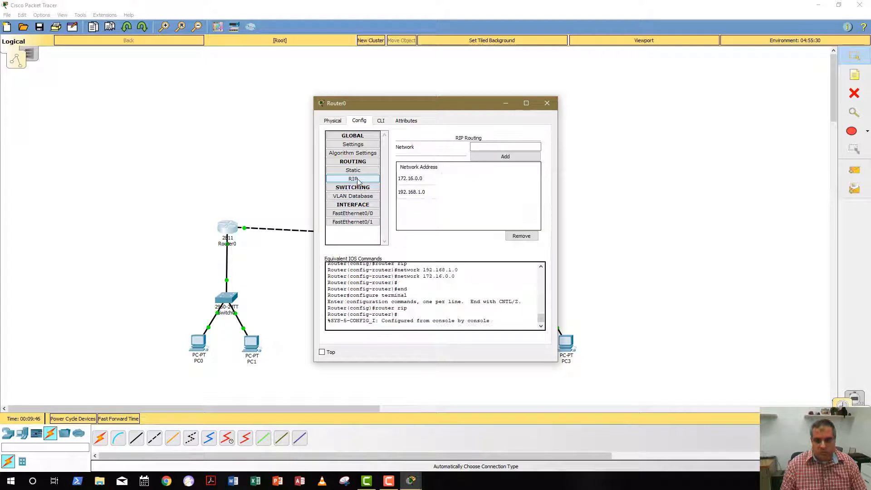
{"action": "left_click", "coordinate": [352, 215]}
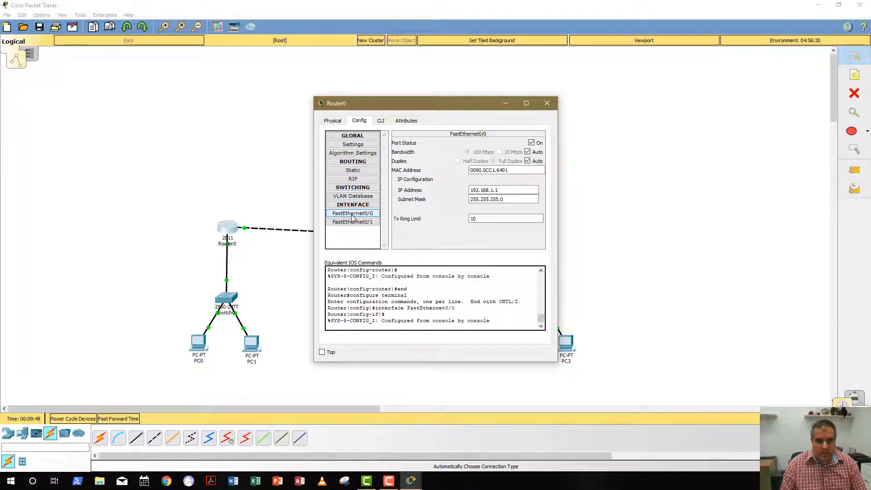
{"action": "left_click", "coordinate": [352, 221]}
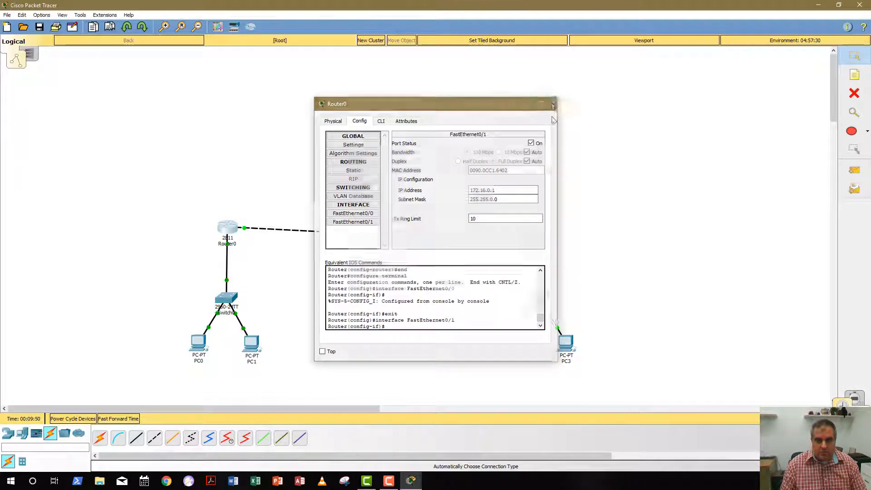
{"action": "left_click", "coordinate": [550, 103]}
Review Router1's RIP networks and the settings of both its FastEthernet interfaces, and close its window.
{"action": "left_click", "coordinate": [535, 240]}
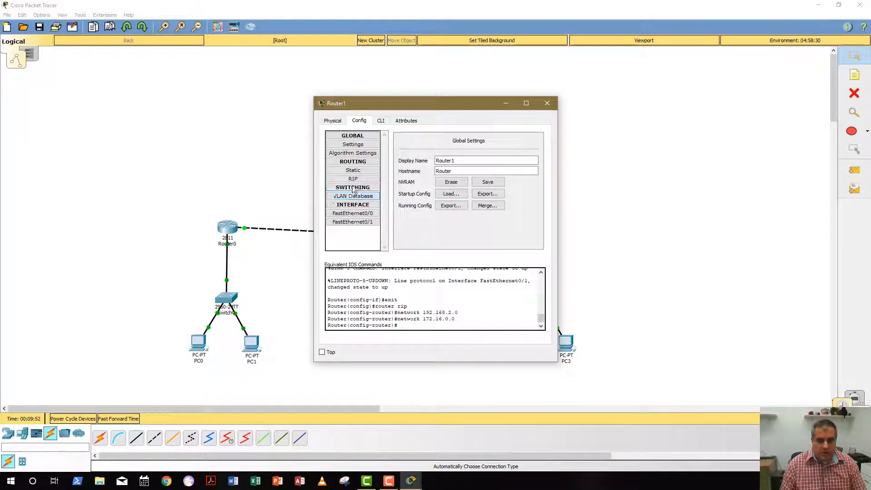
{"action": "left_click", "coordinate": [353, 178]}
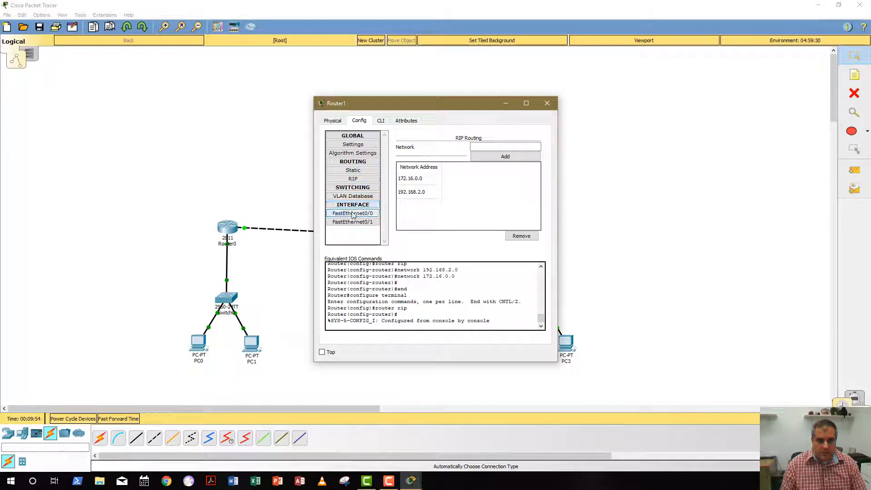
{"action": "left_click", "coordinate": [352, 214]}
{"action": "left_click", "coordinate": [353, 222]}
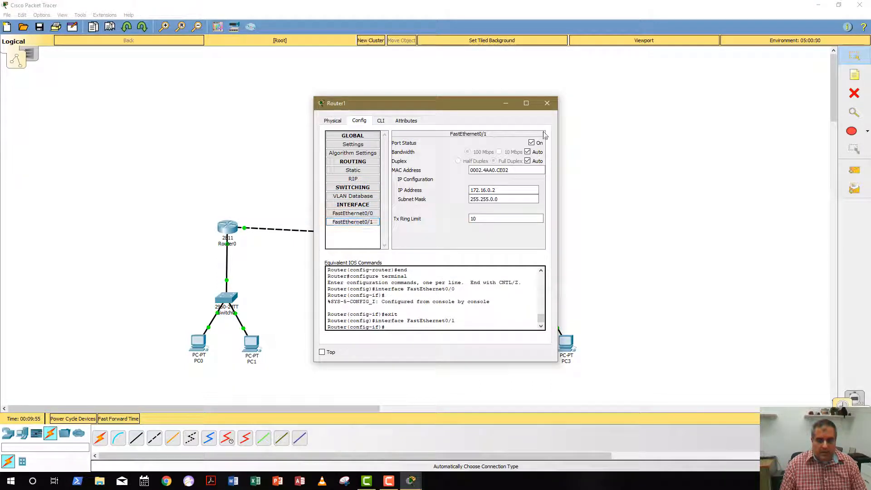
{"action": "left_click", "coordinate": [547, 103]}
Repeat the ping to 192.168.2.2 from PC0's command prompt to test the RIP routing, and close PC0's window.
{"action": "left_click", "coordinate": [201, 347]}
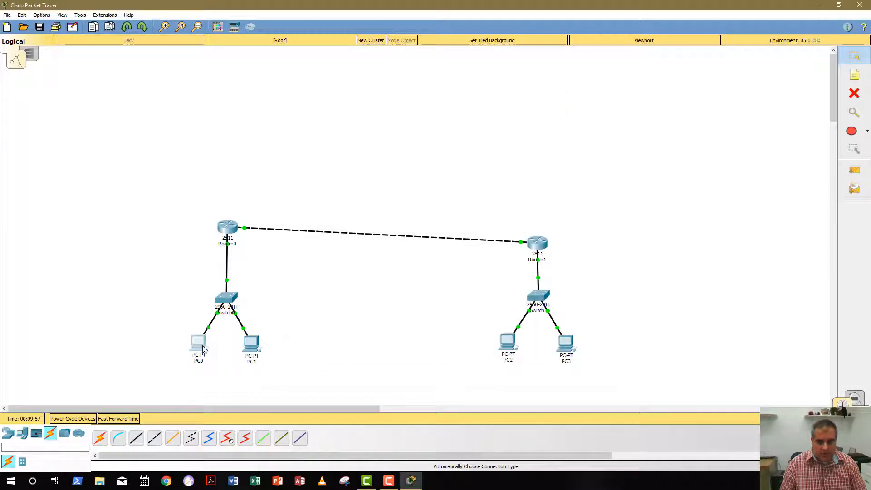
{"action": "left_click", "coordinate": [503, 133]}
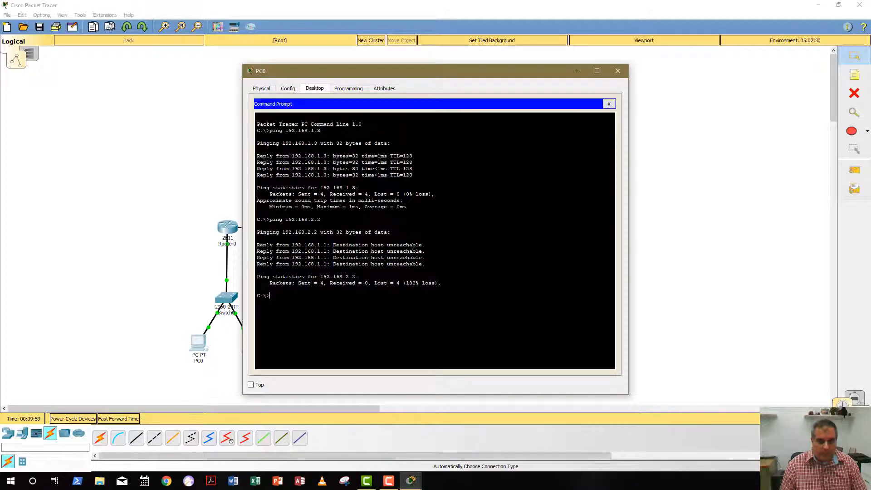
{"action": "key", "text": "Up"}
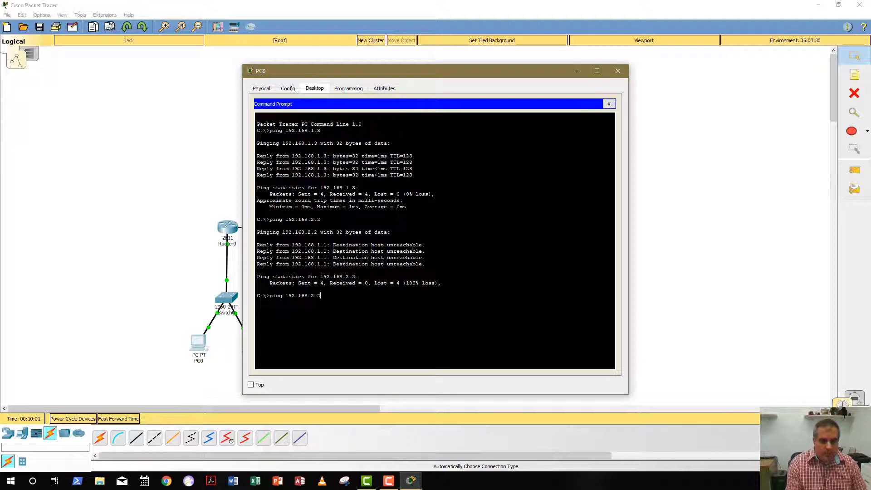
{"action": "key", "text": "Return"}
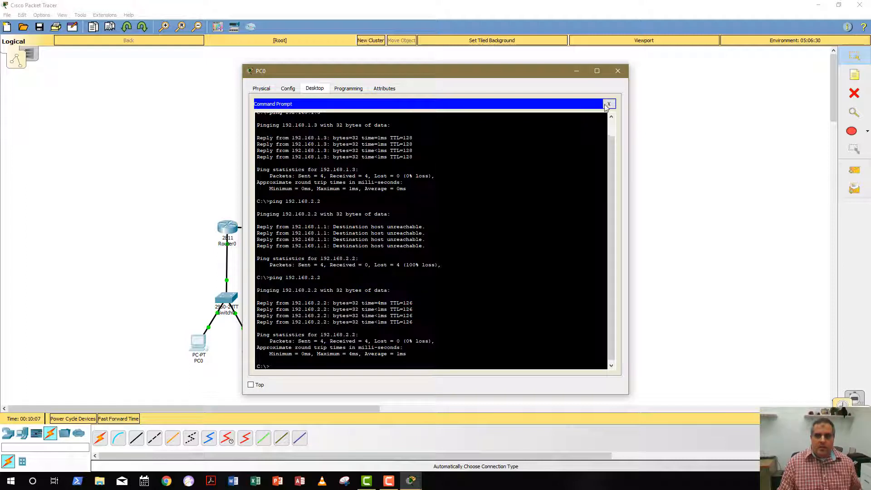
{"action": "left_click", "coordinate": [617, 71]}
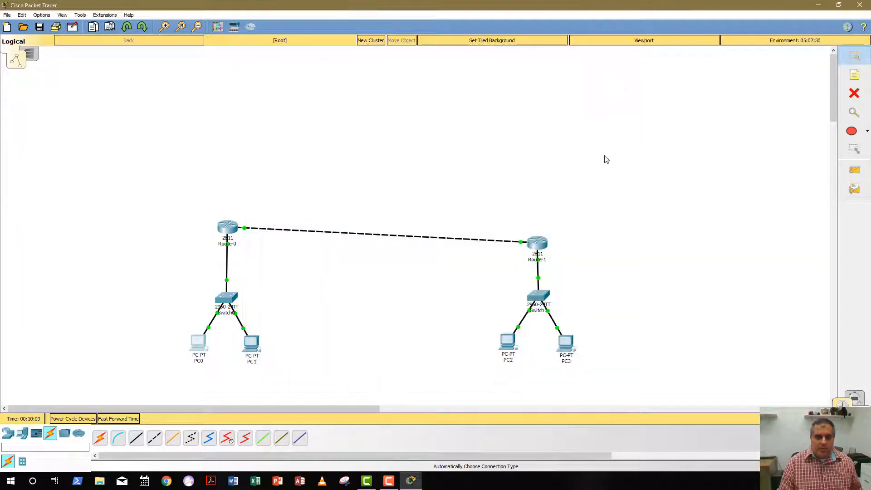